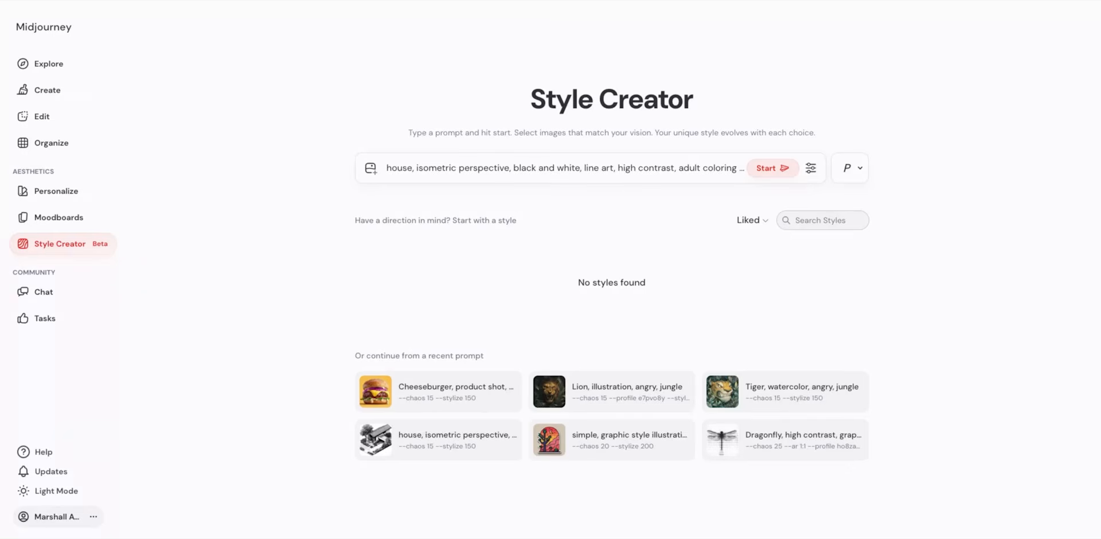
Step: Start a style session from the prompt "house, isometric perspective, black and white, line art, high contrast, adult coloring book style"
{"action": "left_click", "coordinate": [430, 181]}
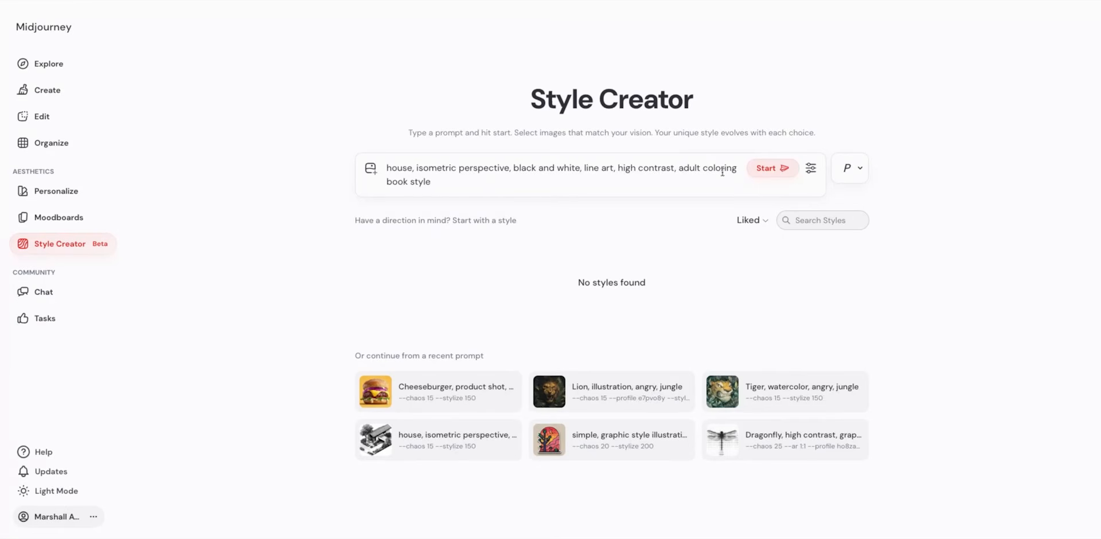
{"action": "left_click", "coordinate": [765, 170]}
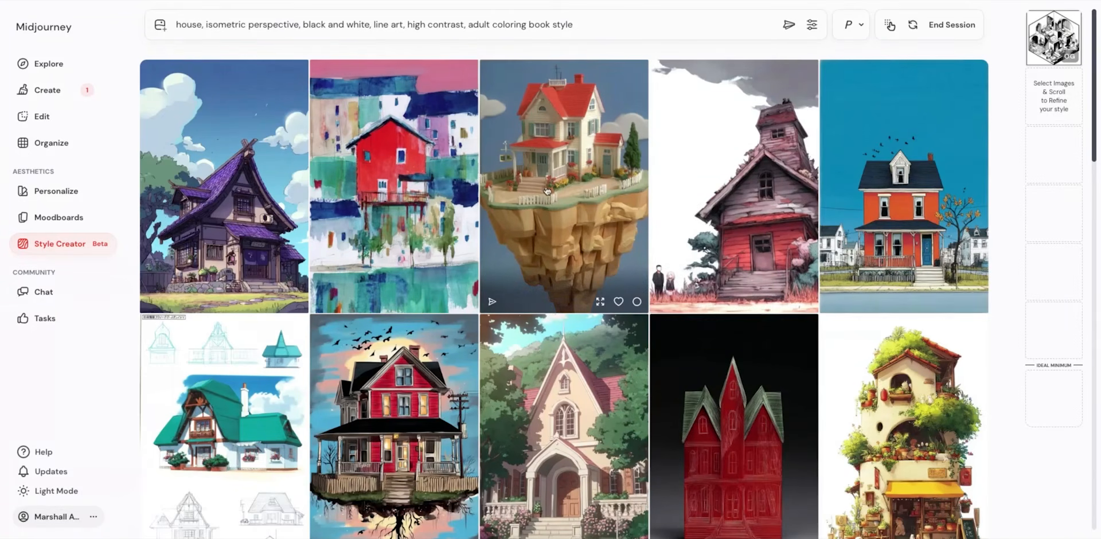
Step: Select the line-drawn cottage, the black-and-white treehouse, the tall shingled house among trees and the bold-outlined house on white
{"action": "scroll", "coordinate": [546, 189], "scroll_direction": "down", "scroll_amount": 1}
{"action": "scroll", "coordinate": [546, 190], "scroll_direction": "down", "scroll_amount": 15}
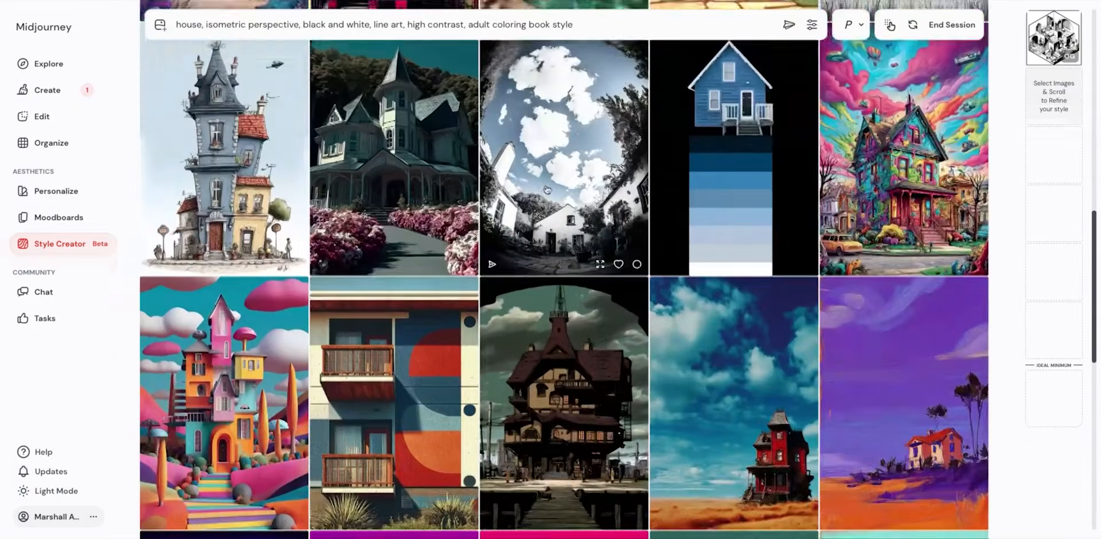
{"action": "scroll", "coordinate": [546, 190], "scroll_direction": "down", "scroll_amount": 15}
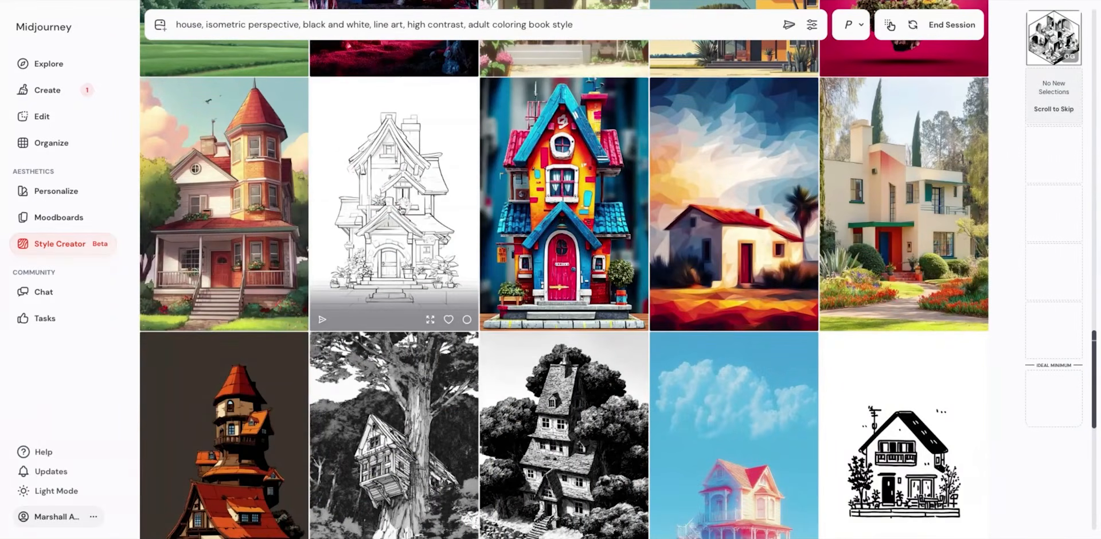
{"action": "left_click", "coordinate": [402, 211]}
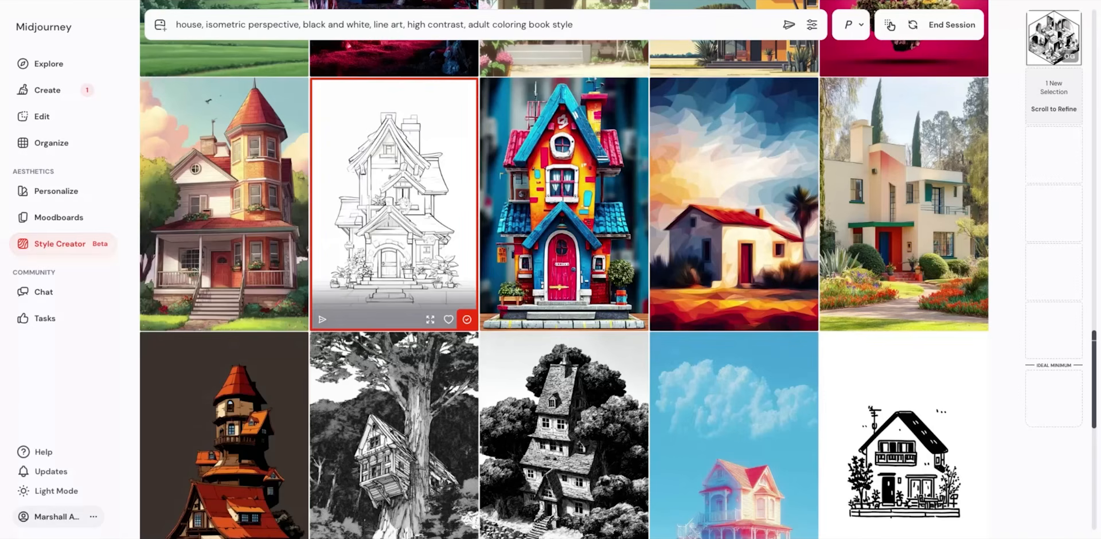
{"action": "scroll", "coordinate": [399, 224], "scroll_direction": "down", "scroll_amount": 3}
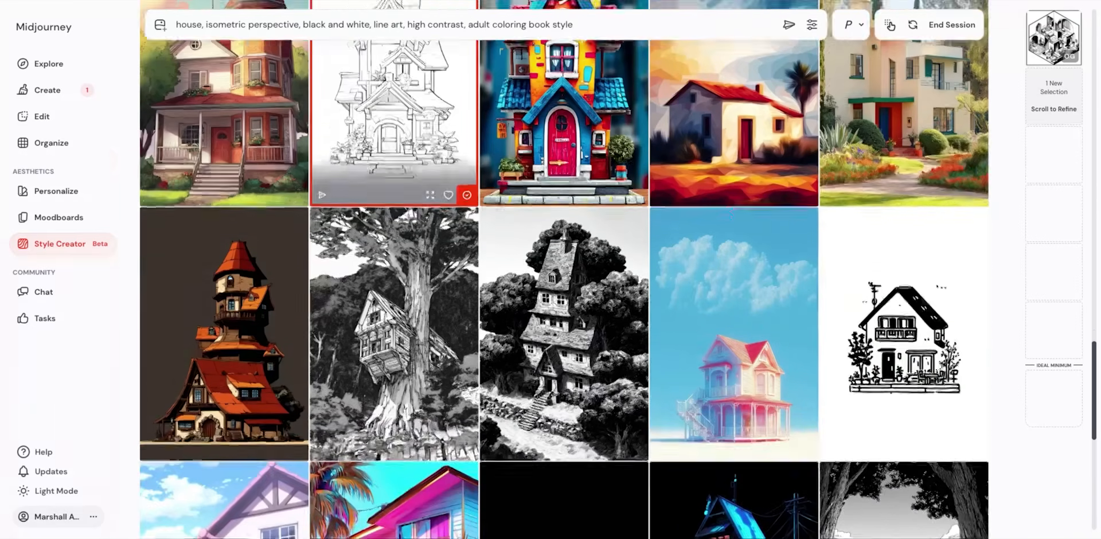
{"action": "left_click", "coordinate": [399, 225]}
{"action": "left_click", "coordinate": [568, 227]}
{"action": "left_click", "coordinate": [896, 235]}
Step: Find a further black-and-white match and select the pencil landscape with the white cottage among trees
{"action": "scroll", "coordinate": [644, 216], "scroll_direction": "down", "scroll_amount": 5}
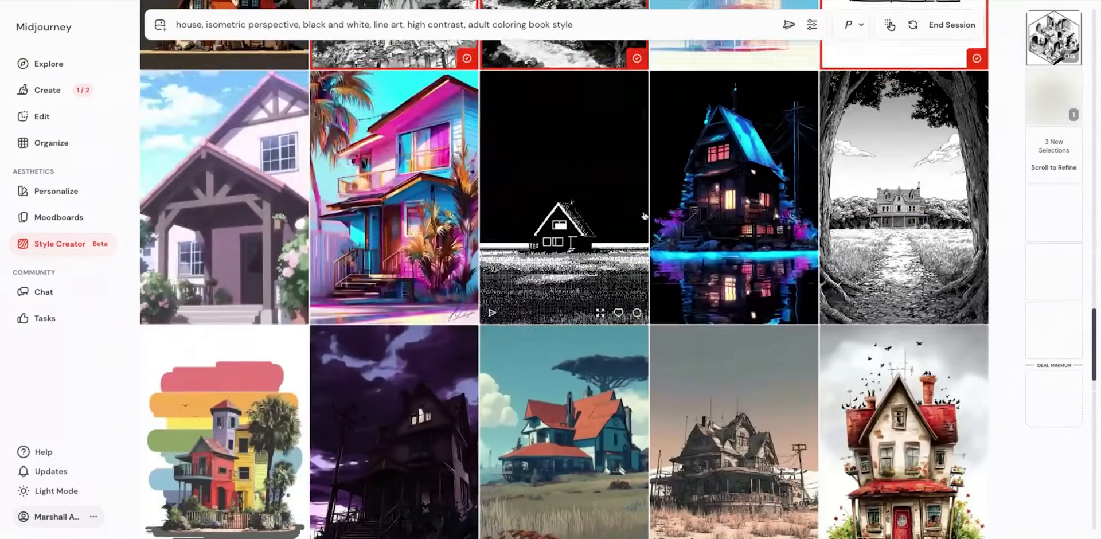
{"action": "scroll", "coordinate": [643, 216], "scroll_direction": "down", "scroll_amount": 8}
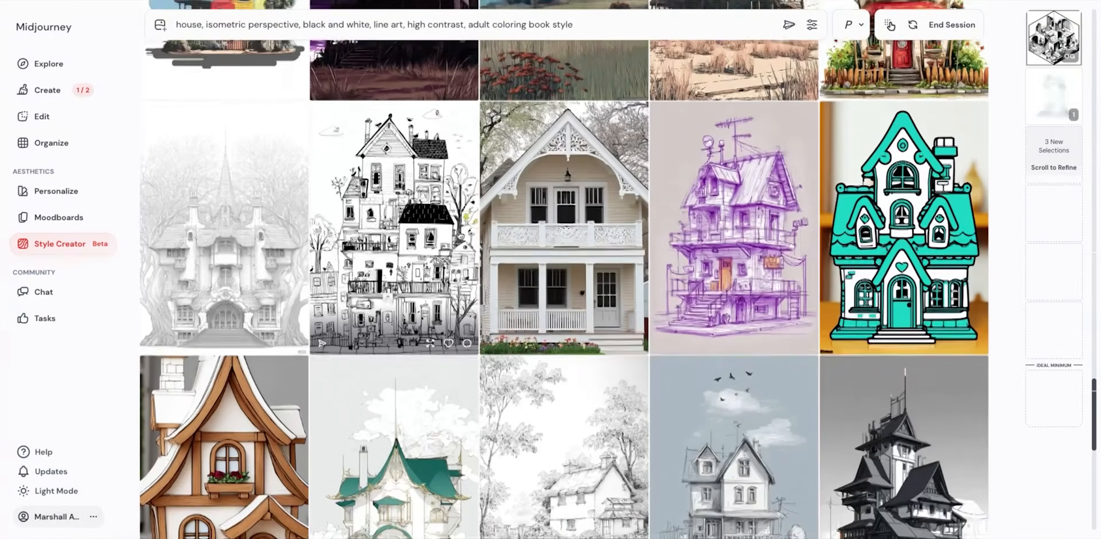
{"action": "scroll", "coordinate": [577, 327], "scroll_direction": "down", "scroll_amount": 3}
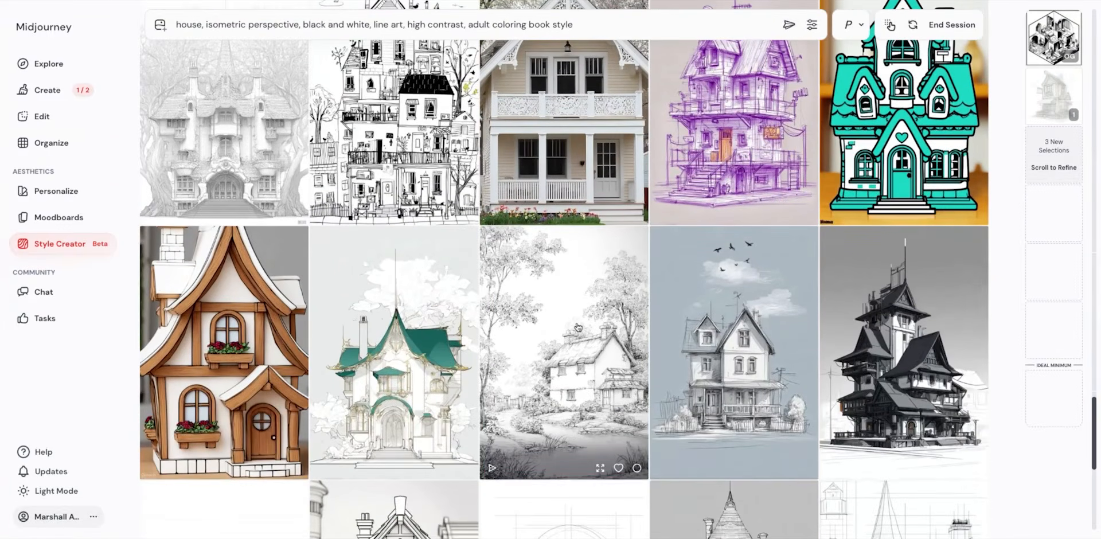
{"action": "left_click", "coordinate": [577, 327]}
Step: Select the cleanly outlined front-view house and the light line drawing of the towered mansion below it
{"action": "scroll", "coordinate": [573, 318], "scroll_direction": "down", "scroll_amount": 5}
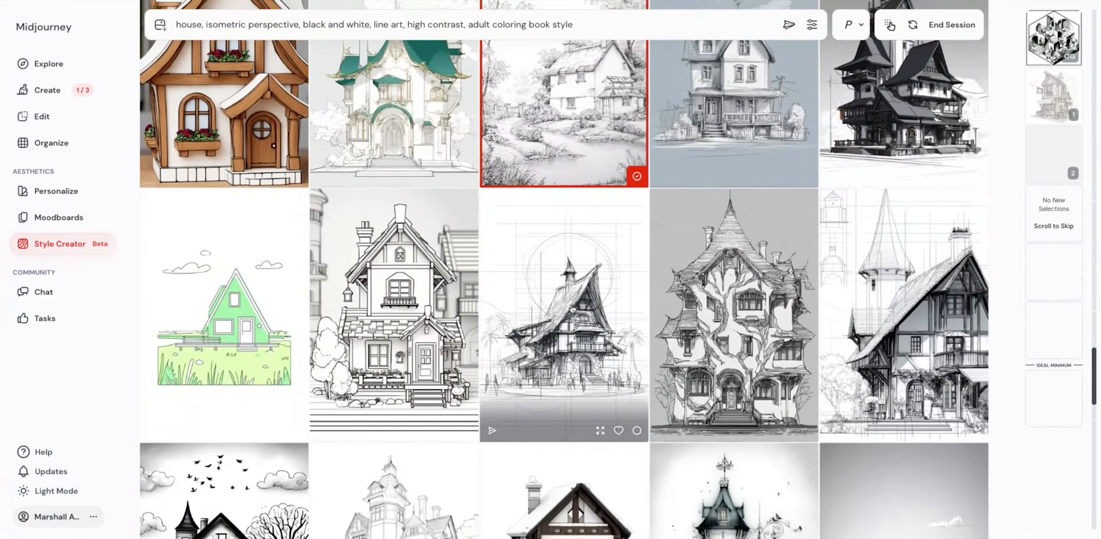
{"action": "scroll", "coordinate": [572, 309], "scroll_direction": "down", "scroll_amount": 1}
{"action": "left_click", "coordinate": [416, 288]}
{"action": "scroll", "coordinate": [519, 263], "scroll_direction": "down", "scroll_amount": 1}
{"action": "scroll", "coordinate": [518, 263], "scroll_direction": "down", "scroll_amount": 2}
{"action": "left_click", "coordinate": [465, 272]}
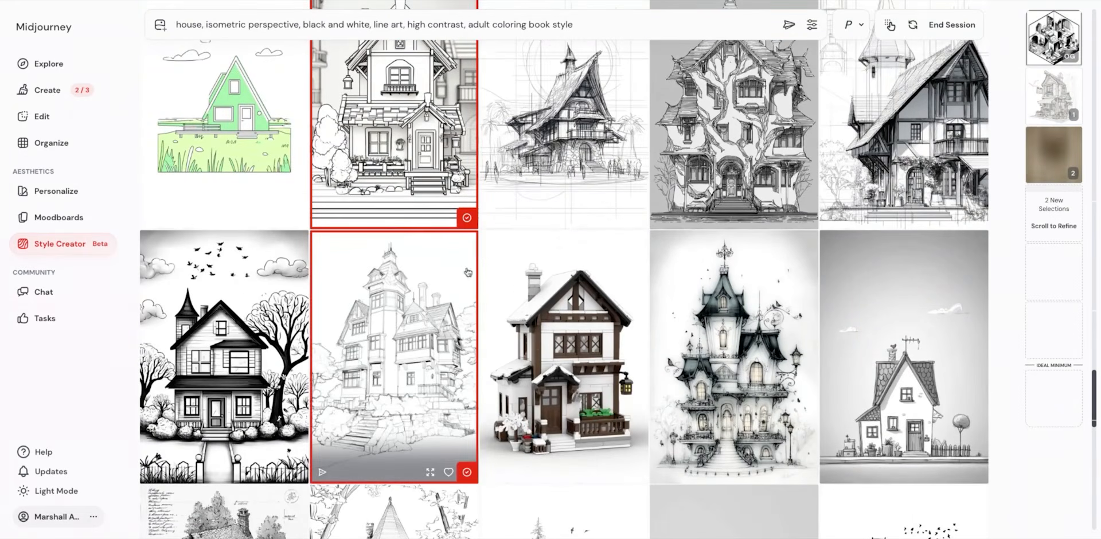
Step: Select the line-drawn Victorian house with a central turret and the ink drawing of the ramshackle wooden house on stilts
{"action": "scroll", "coordinate": [465, 272], "scroll_direction": "down", "scroll_amount": 6}
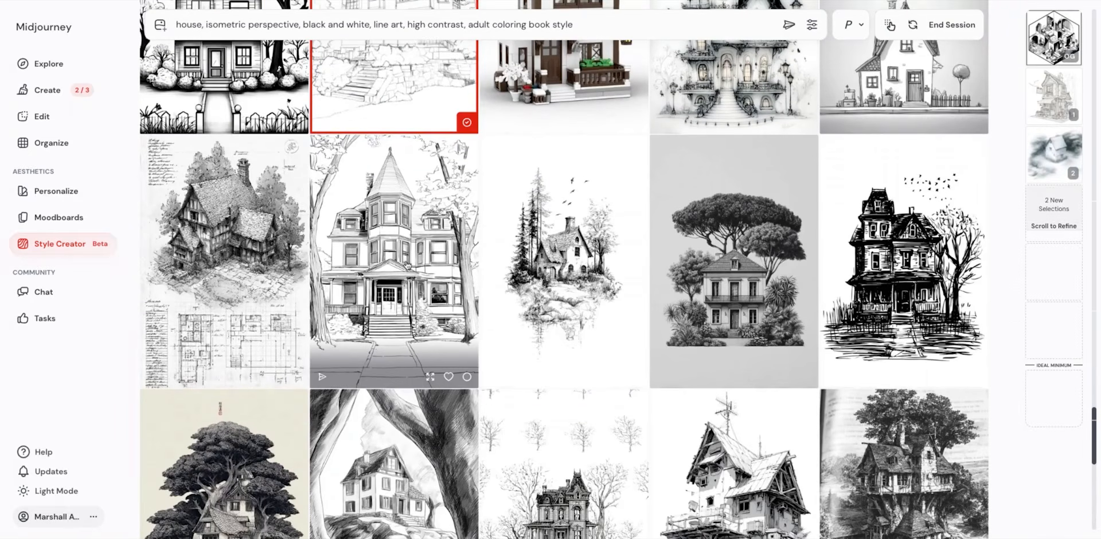
{"action": "left_click", "coordinate": [467, 269]}
{"action": "scroll", "coordinate": [571, 269], "scroll_direction": "down", "scroll_amount": 3}
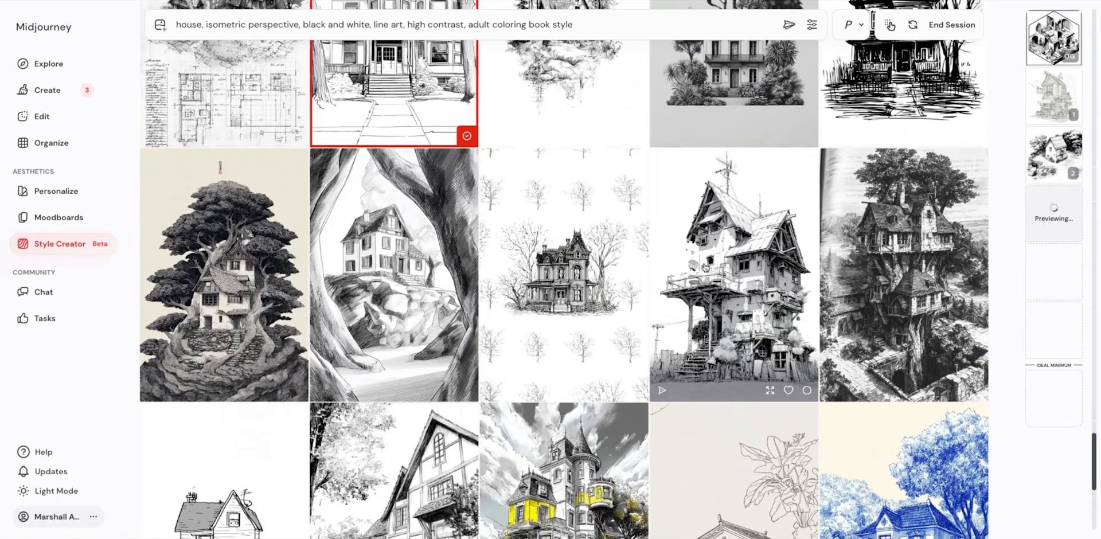
{"action": "left_click", "coordinate": [704, 268]}
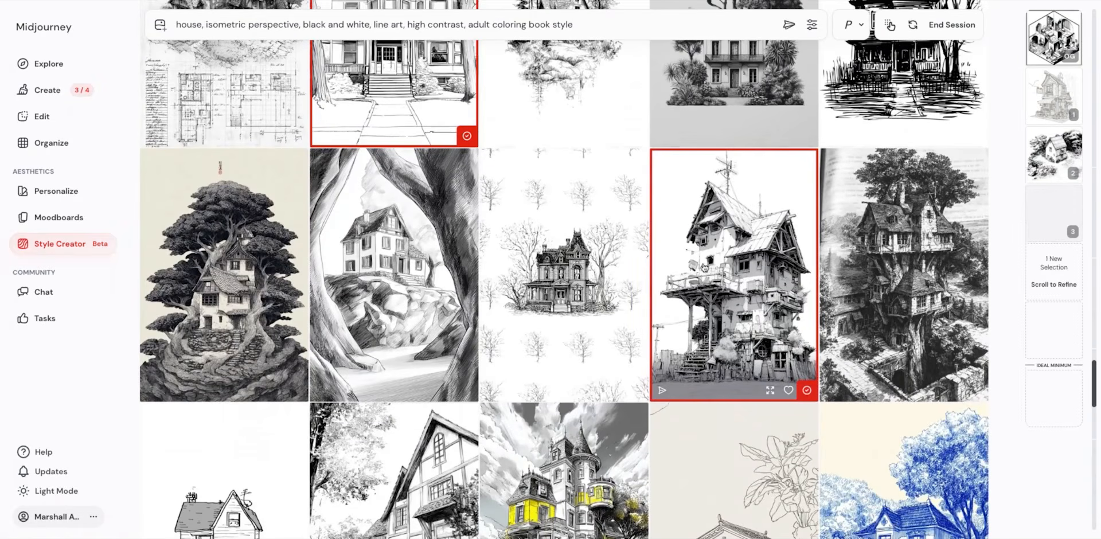
Step: Select the ink drawing of the tall many-roofed house and the high-contrast tiled courtyard house covered in foliage
{"action": "scroll", "coordinate": [700, 267], "scroll_direction": "down", "scroll_amount": 4}
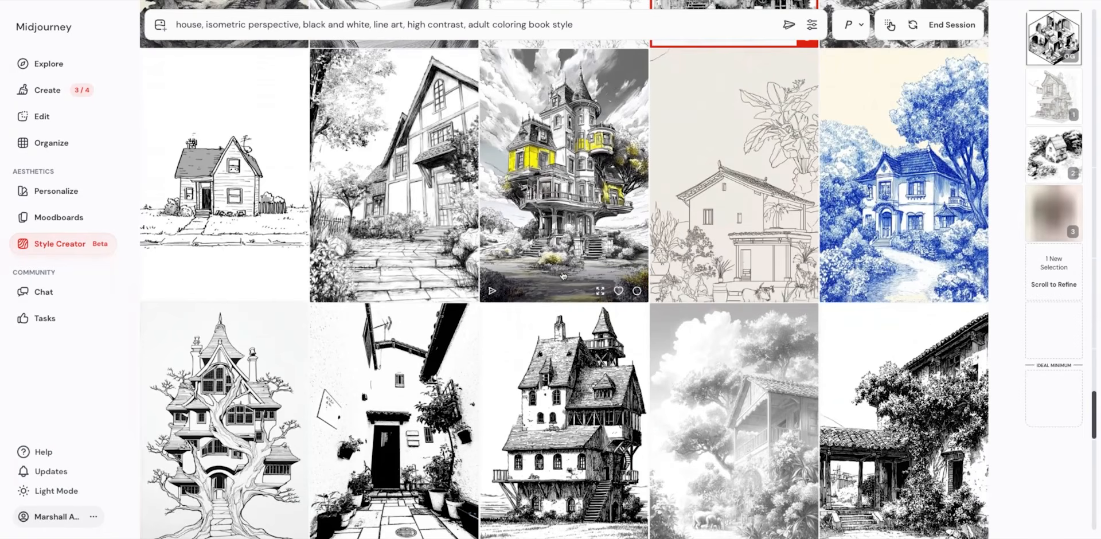
{"action": "left_click", "coordinate": [573, 370]}
{"action": "scroll", "coordinate": [570, 349], "scroll_direction": "down", "scroll_amount": 3}
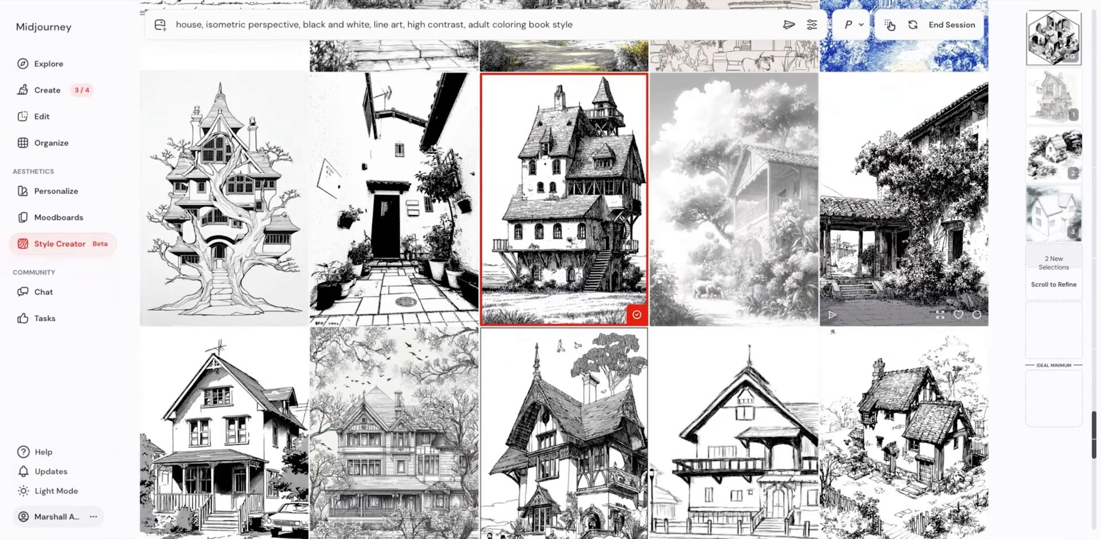
{"action": "left_click", "coordinate": [894, 206]}
Step: Select the multi-panel manga-style image of the traditional house and its garden
{"action": "scroll", "coordinate": [895, 206], "scroll_direction": "down", "scroll_amount": 3}
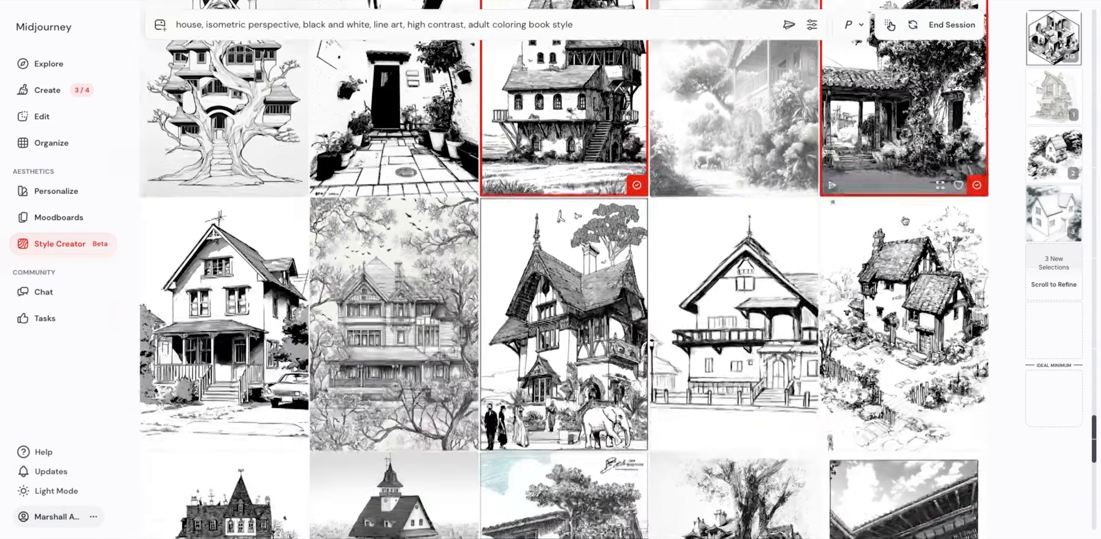
{"action": "scroll", "coordinate": [740, 212], "scroll_direction": "down", "scroll_amount": 3}
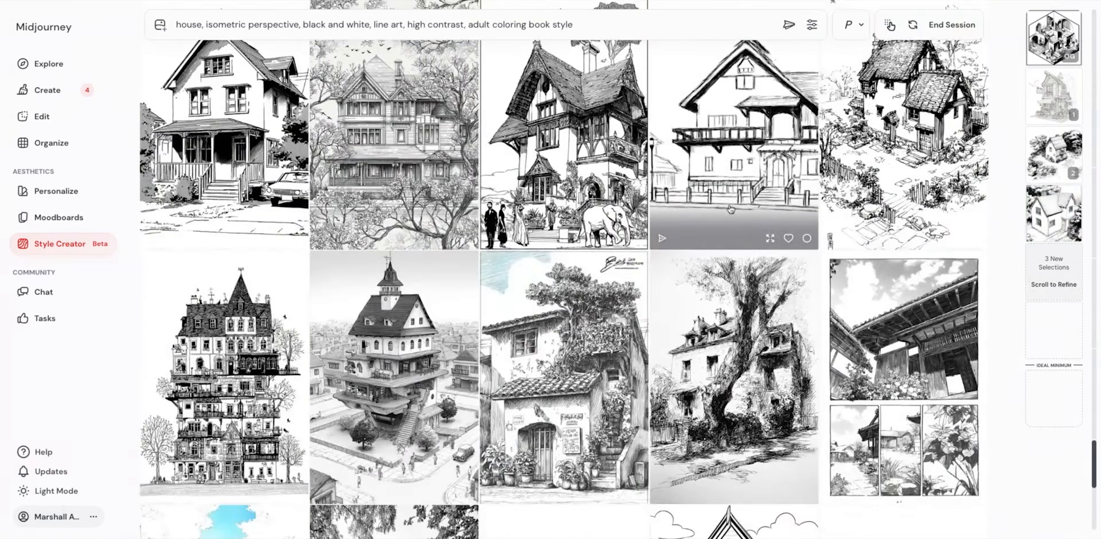
{"action": "scroll", "coordinate": [729, 210], "scroll_direction": "down", "scroll_amount": 1}
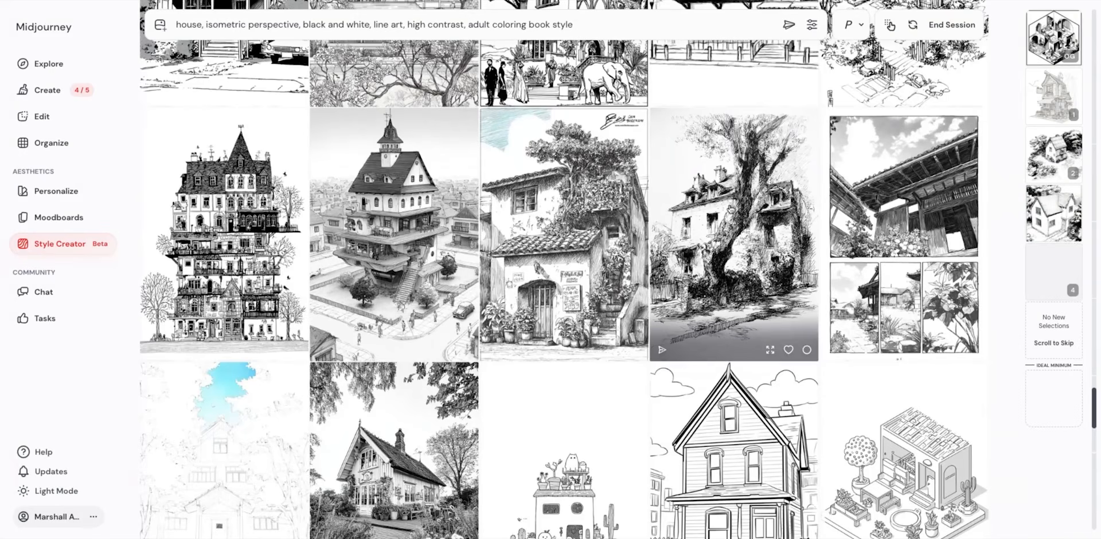
{"action": "left_click", "coordinate": [936, 300]}
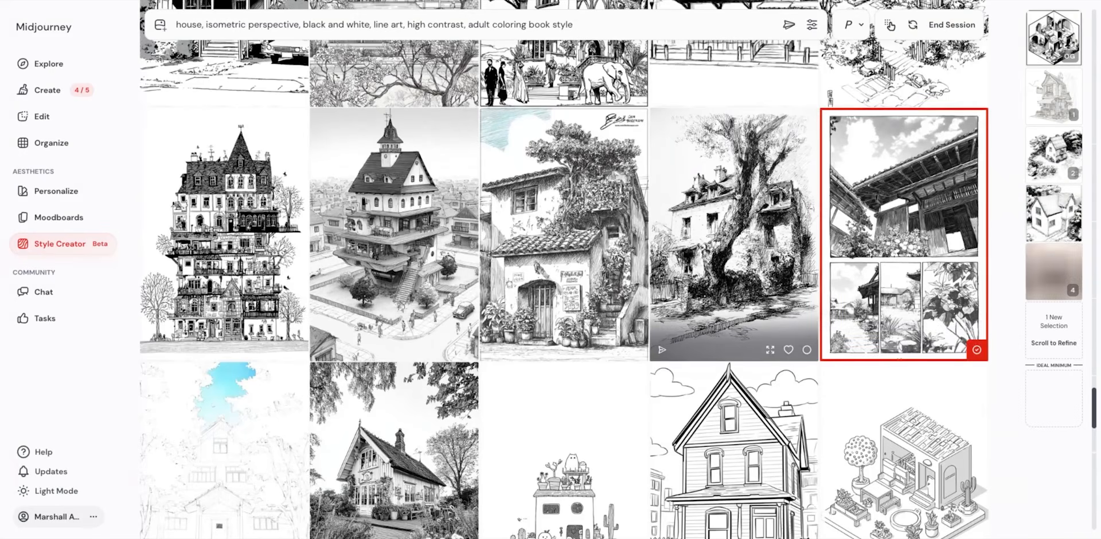
Step: Select the perspective sketch of the modern house and the ink drawing of the tiered house behind a leafy tree
{"action": "scroll", "coordinate": [679, 193], "scroll_direction": "down", "scroll_amount": 5}
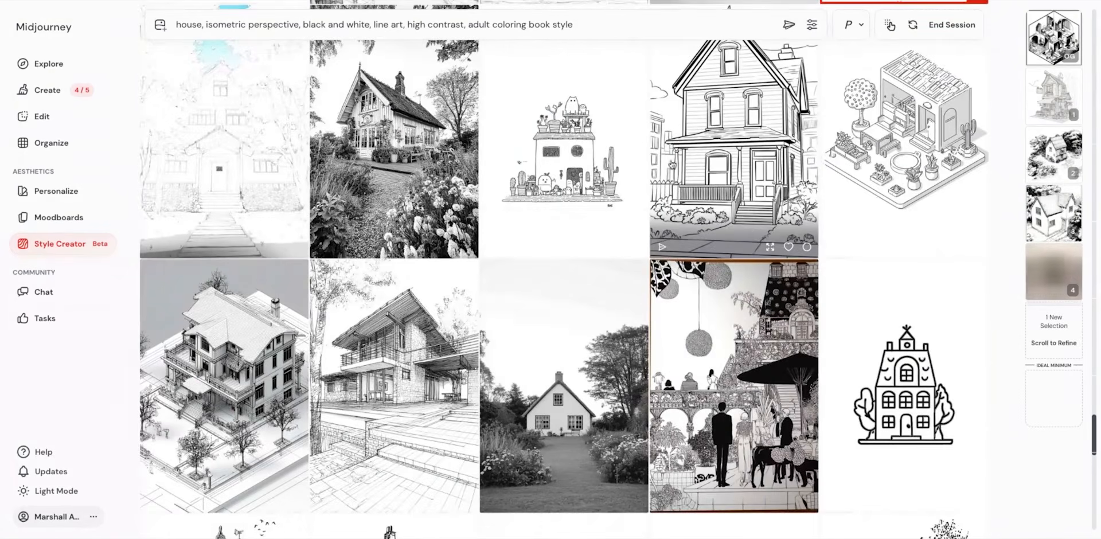
{"action": "scroll", "coordinate": [545, 201], "scroll_direction": "down", "scroll_amount": 1}
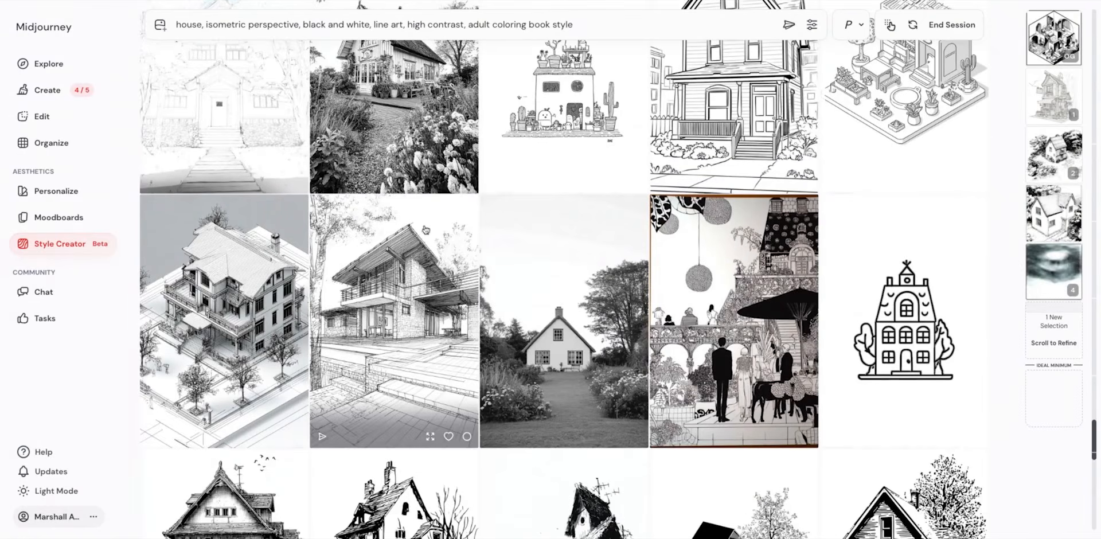
{"action": "left_click", "coordinate": [425, 230]}
{"action": "scroll", "coordinate": [425, 230], "scroll_direction": "down", "scroll_amount": 4}
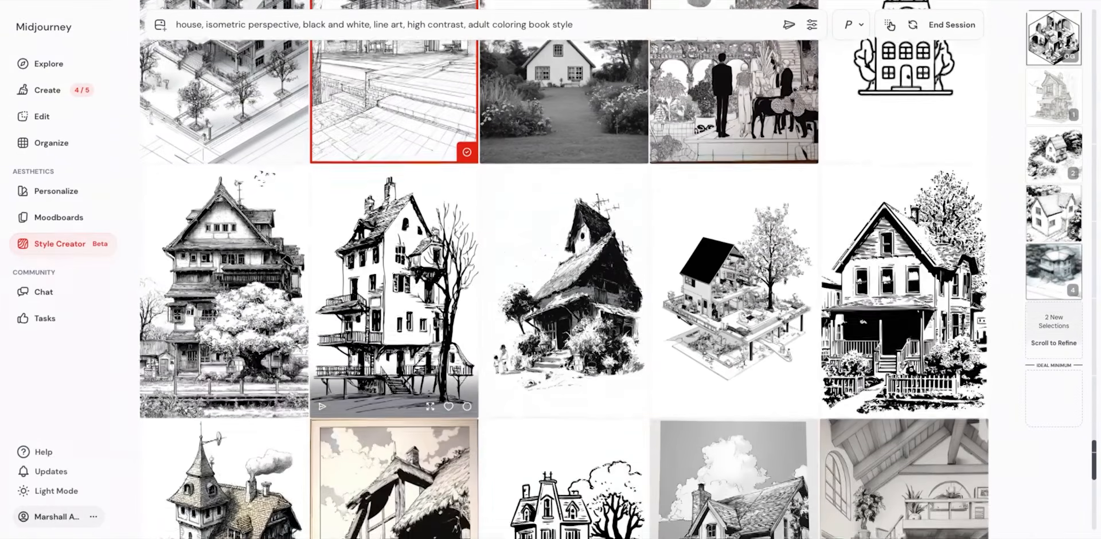
{"action": "scroll", "coordinate": [410, 235], "scroll_direction": "down", "scroll_amount": 1}
{"action": "left_click", "coordinate": [191, 238]}
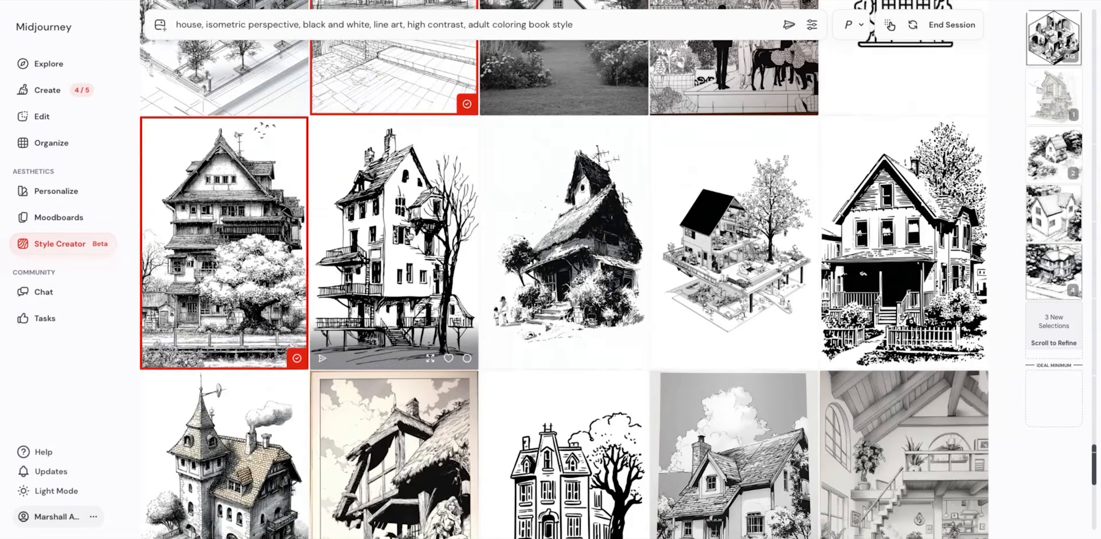
Step: Select the ink-drawn Victorian house with a front porch and the high-contrast two-storey porch house beneath a white cloud
{"action": "scroll", "coordinate": [409, 235], "scroll_direction": "down", "scroll_amount": 7}
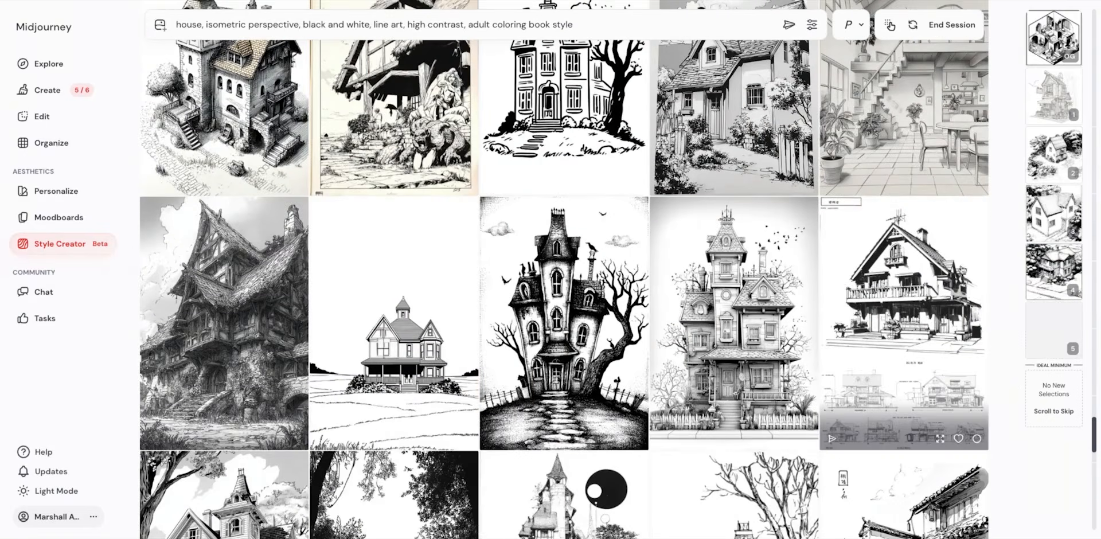
{"action": "scroll", "coordinate": [922, 269], "scroll_direction": "down", "scroll_amount": 5}
{"action": "left_click", "coordinate": [258, 321]}
{"action": "scroll", "coordinate": [481, 247], "scroll_direction": "down", "scroll_amount": 2}
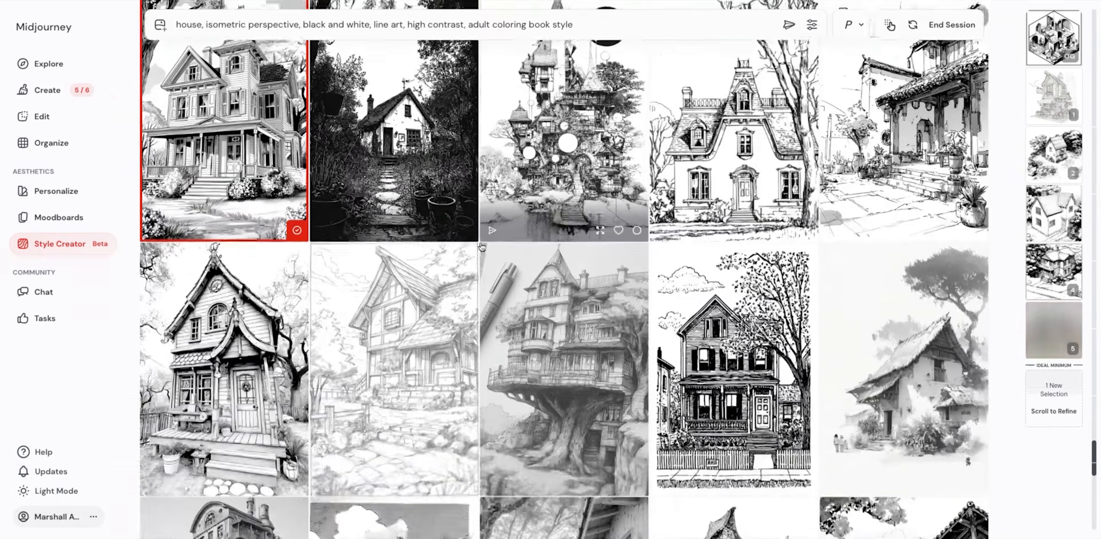
{"action": "scroll", "coordinate": [482, 247], "scroll_direction": "down", "scroll_amount": 1}
{"action": "scroll", "coordinate": [493, 246], "scroll_direction": "down", "scroll_amount": 5}
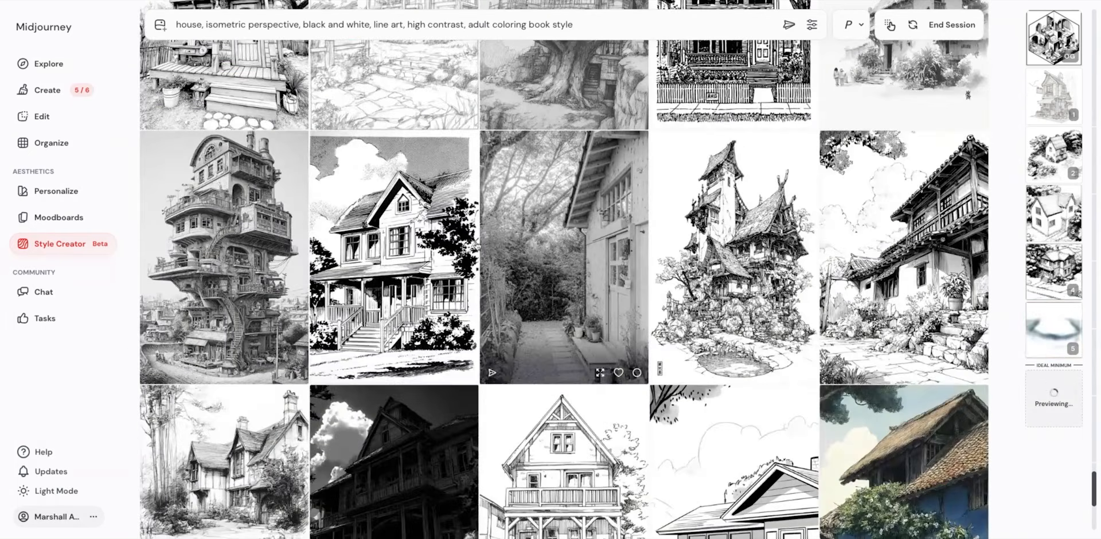
{"action": "left_click", "coordinate": [410, 252]}
Step: Select the detailed ink drawing of the tall townhouse with balconies and an exterior staircase
{"action": "scroll", "coordinate": [409, 251], "scroll_direction": "down", "scroll_amount": 3}
{"action": "scroll", "coordinate": [409, 251], "scroll_direction": "down", "scroll_amount": 1}
{"action": "scroll", "coordinate": [410, 251], "scroll_direction": "down", "scroll_amount": 8}
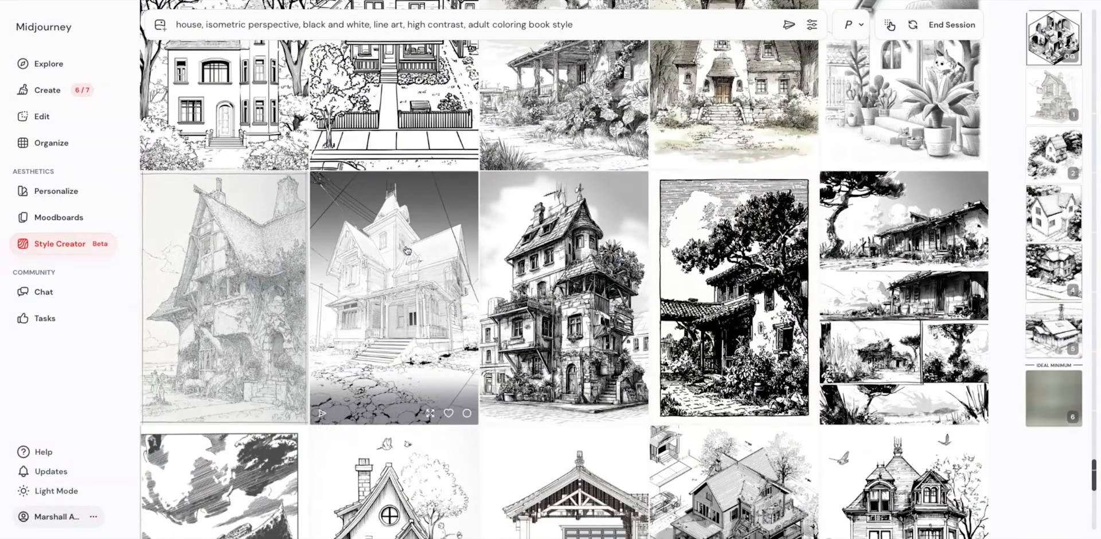
{"action": "left_click", "coordinate": [563, 263]}
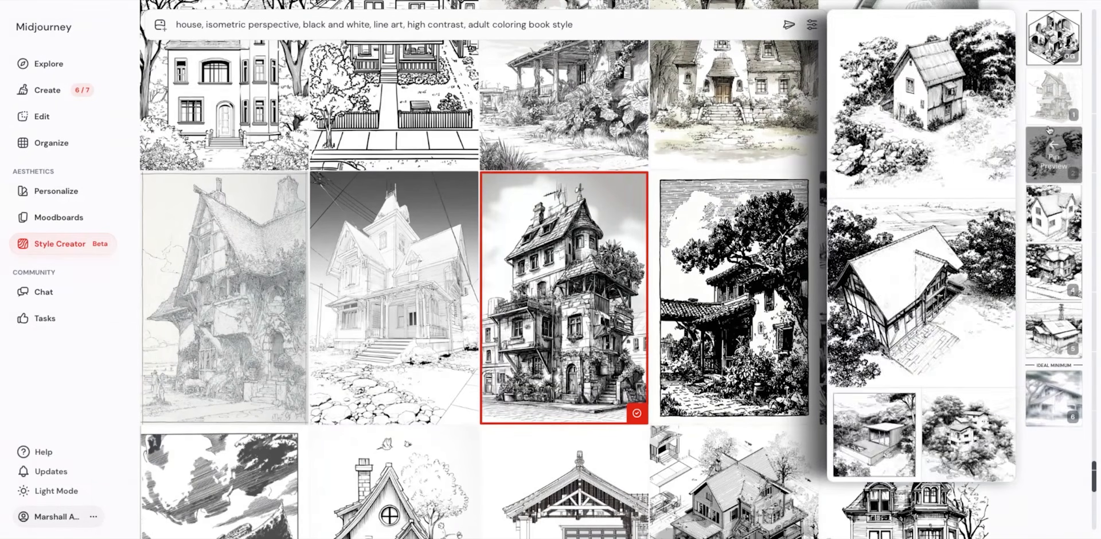
Step: Preview the sample images of the successive style refinements to compare how the style has evolved
{"action": "mouse_move", "coordinate": [1060, 274]}
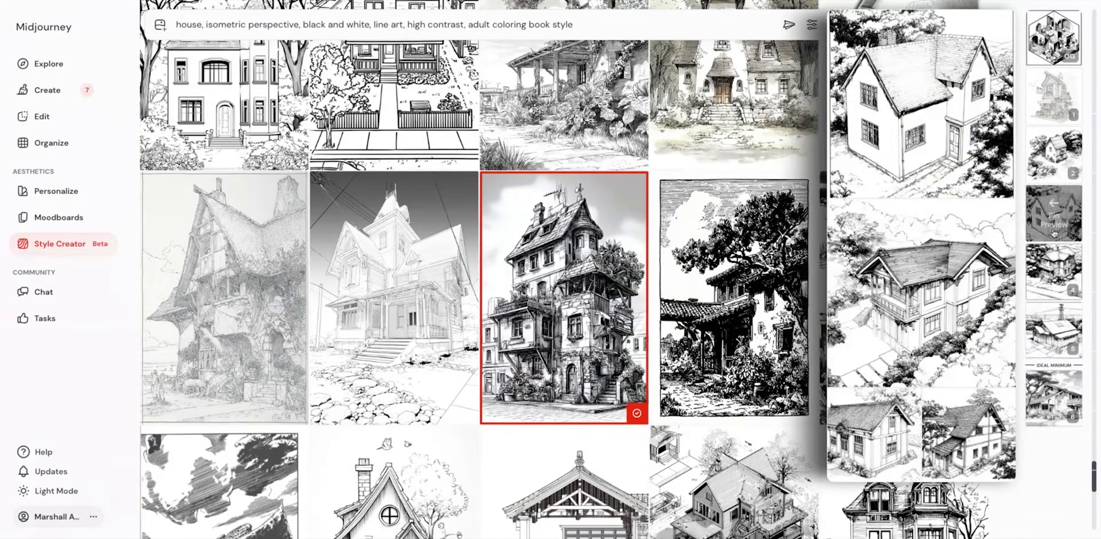
{"action": "mouse_move", "coordinate": [1054, 295]}
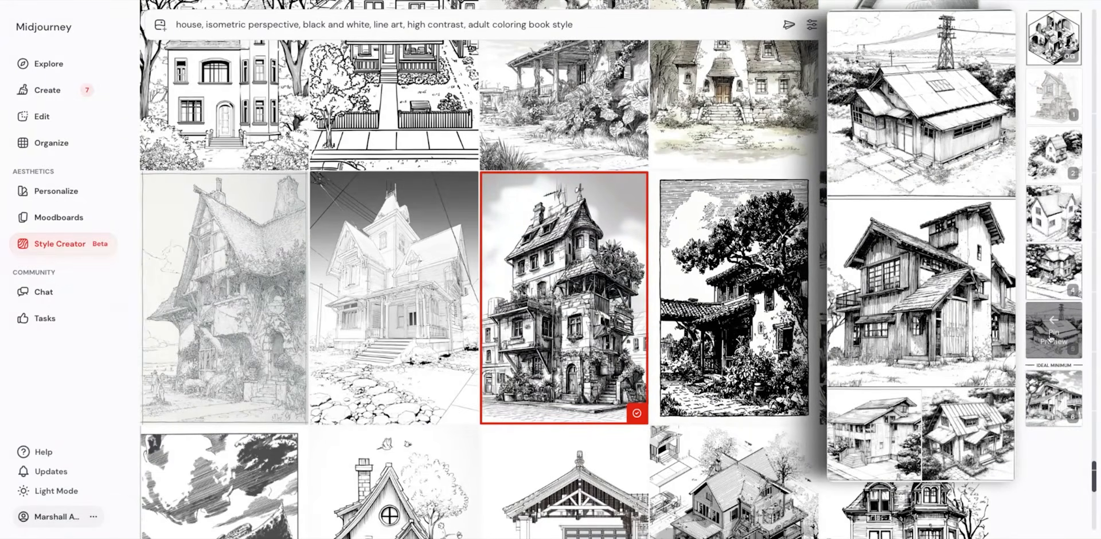
{"action": "mouse_move", "coordinate": [1051, 377]}
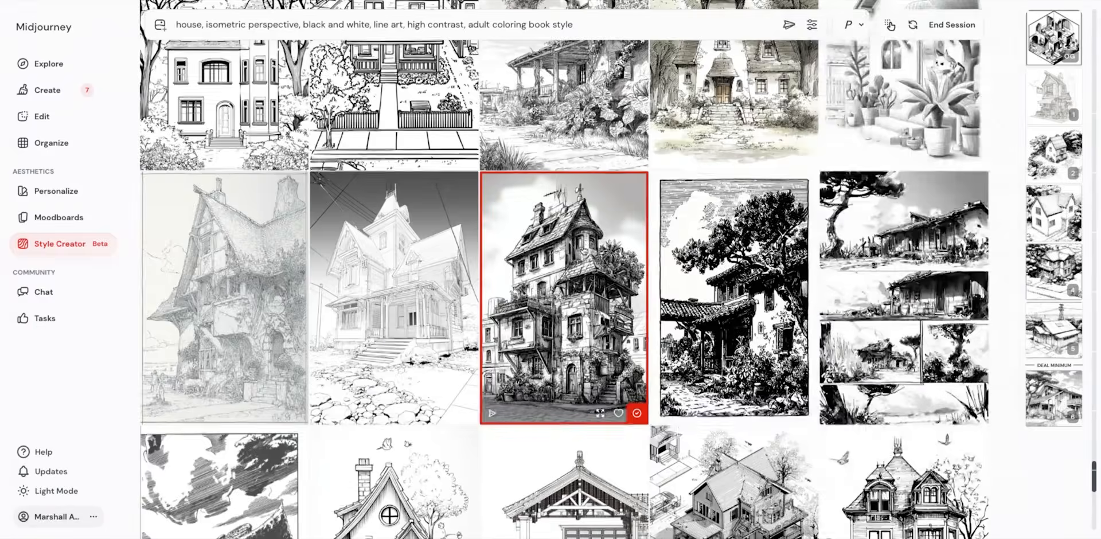
Step: Select the isometric house and yard drawing and the high-contrast towered house with palm trees
{"action": "scroll", "coordinate": [565, 287], "scroll_direction": "down", "scroll_amount": 5}
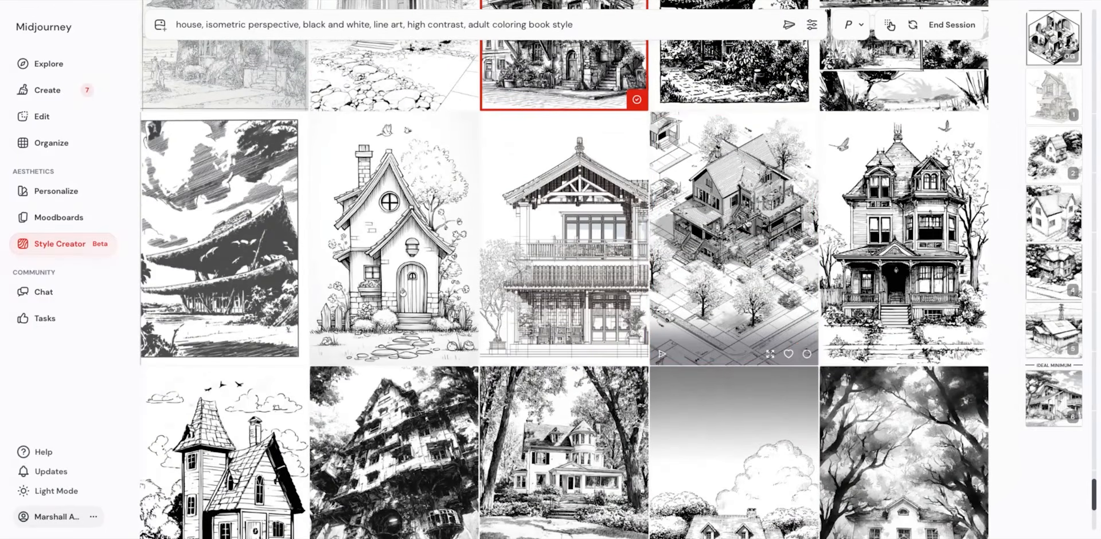
{"action": "left_click", "coordinate": [807, 353]}
{"action": "scroll", "coordinate": [564, 287], "scroll_direction": "down", "scroll_amount": 18}
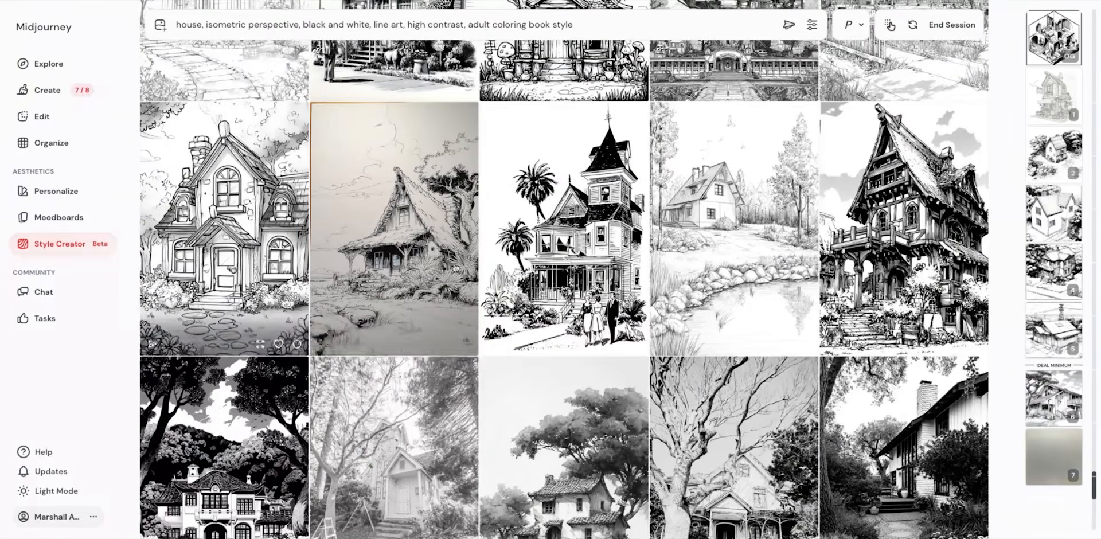
{"action": "left_click", "coordinate": [549, 268]}
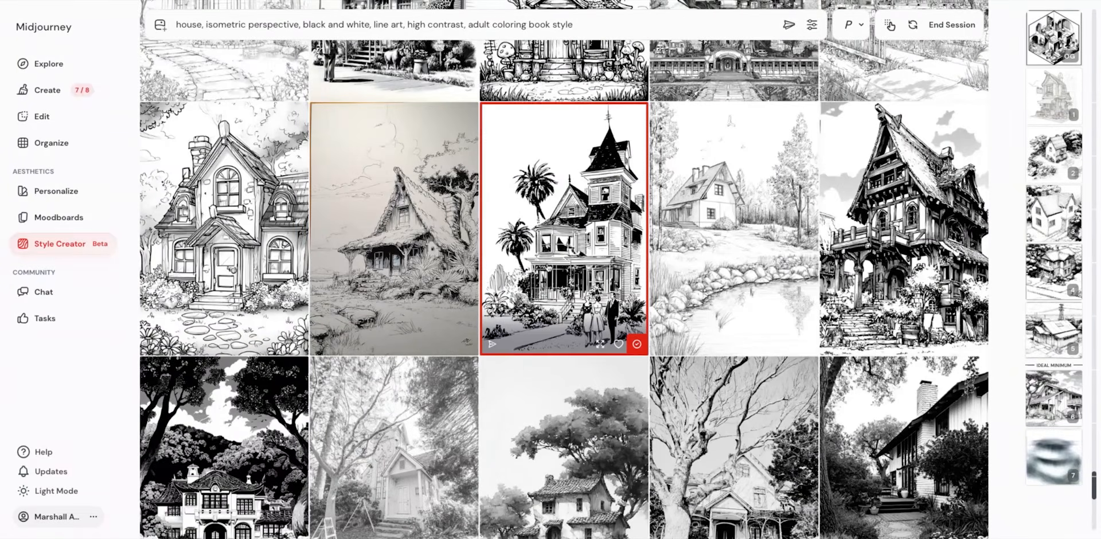
Step: Select the high-contrast ink drawing of the thatched house beside a large gnarled tree
{"action": "scroll", "coordinate": [880, 245], "scroll_direction": "down", "scroll_amount": 10}
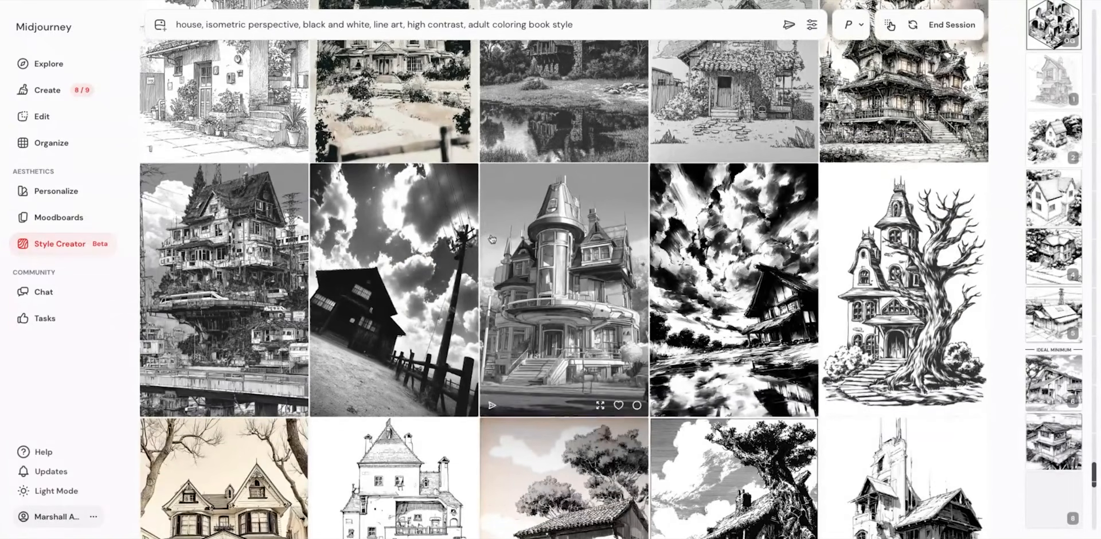
{"action": "scroll", "coordinate": [887, 299], "scroll_direction": "down", "scroll_amount": 4}
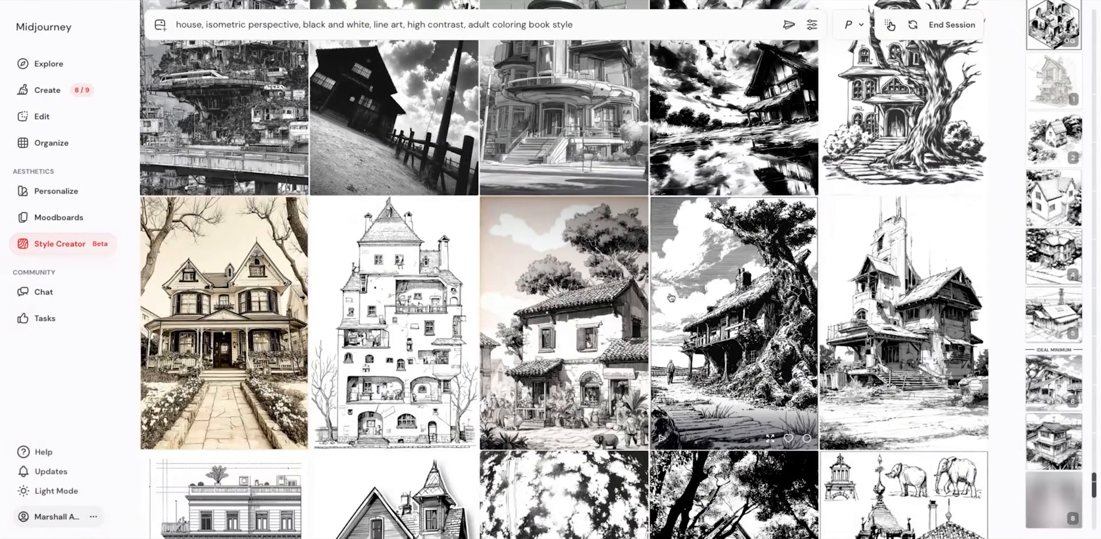
{"action": "left_click", "coordinate": [806, 438]}
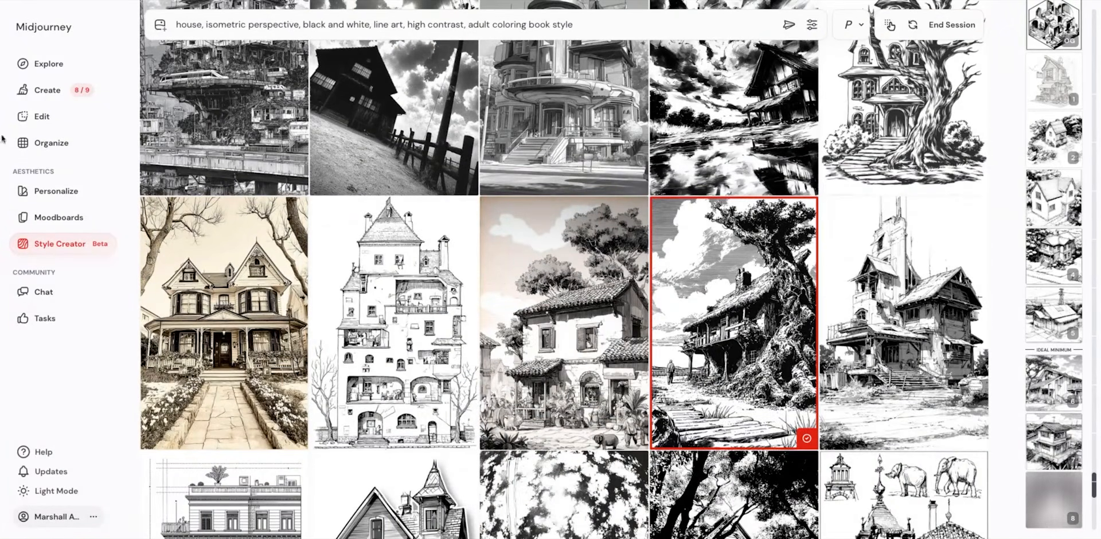
Step: Compare the sample house images of all style refinements with the original prompt's images on the Create page
{"action": "left_click", "coordinate": [55, 97]}
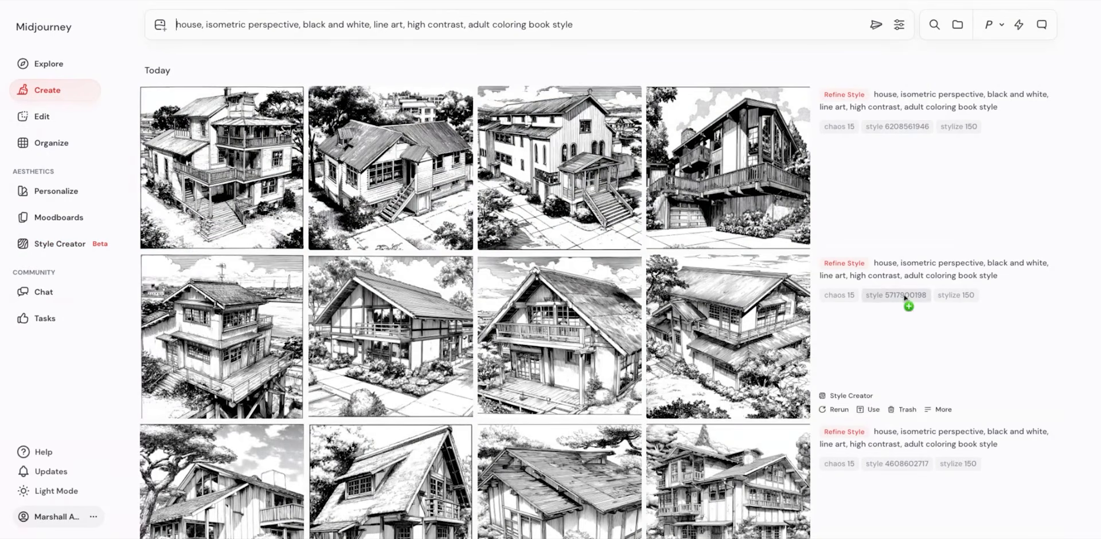
{"action": "scroll", "coordinate": [777, 281], "scroll_direction": "down", "scroll_amount": 2}
{"action": "scroll", "coordinate": [777, 281], "scroll_direction": "down", "scroll_amount": 2}
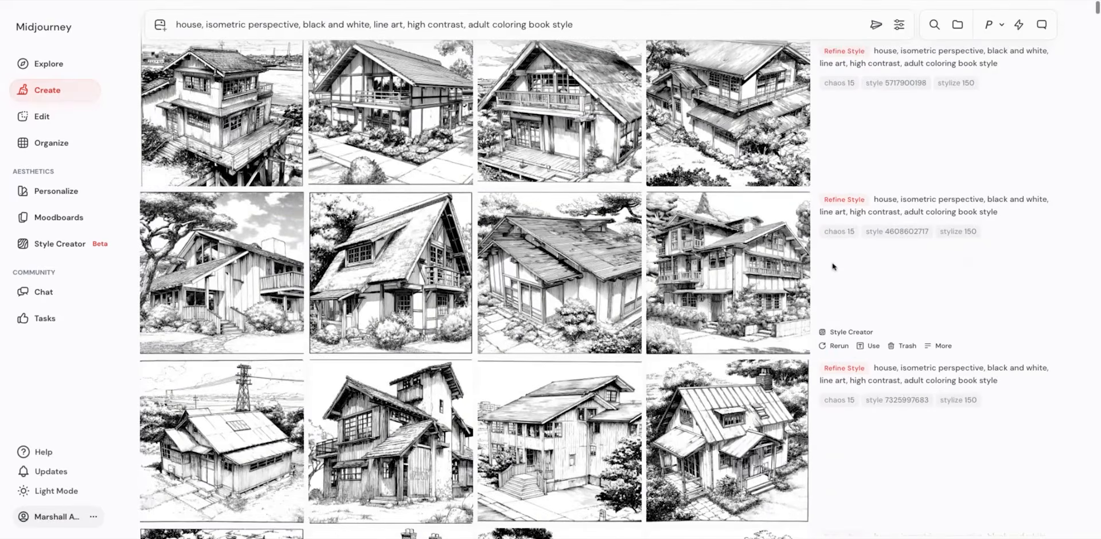
{"action": "scroll", "coordinate": [917, 240], "scroll_direction": "down", "scroll_amount": 10}
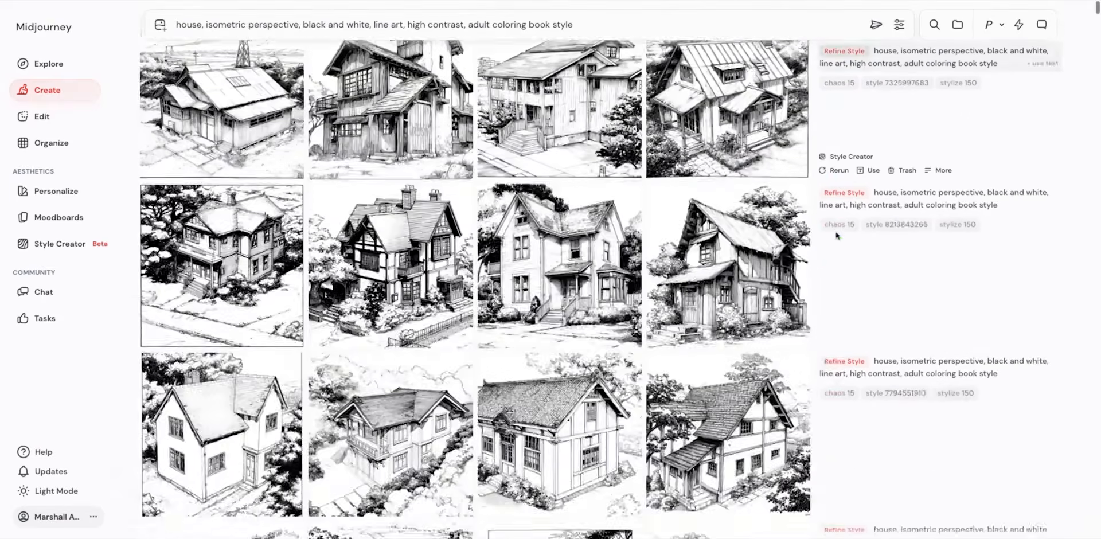
{"action": "scroll", "coordinate": [716, 172], "scroll_direction": "down", "scroll_amount": 5}
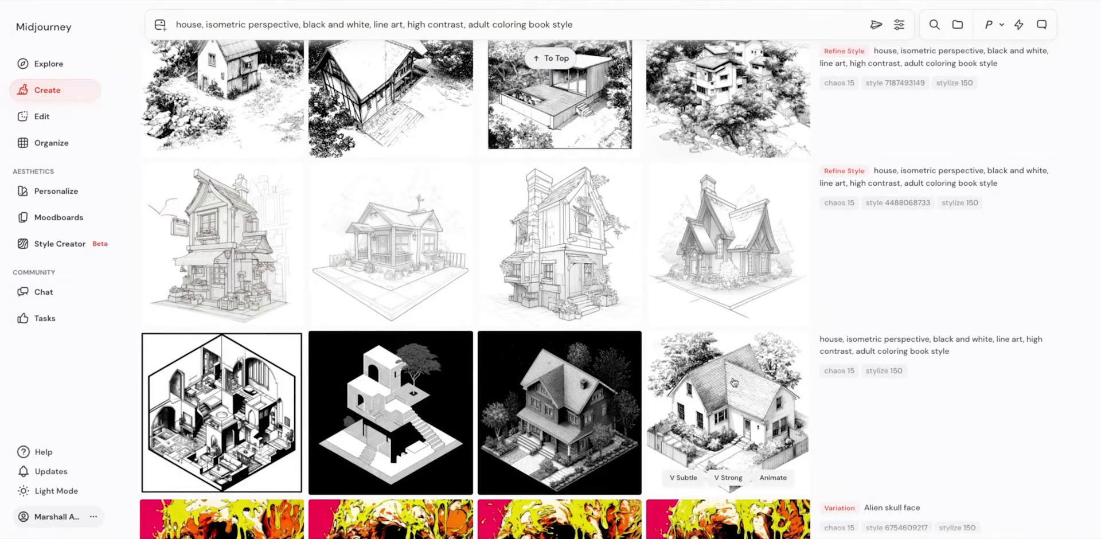
{"action": "scroll", "coordinate": [717, 381], "scroll_direction": "up", "scroll_amount": 1}
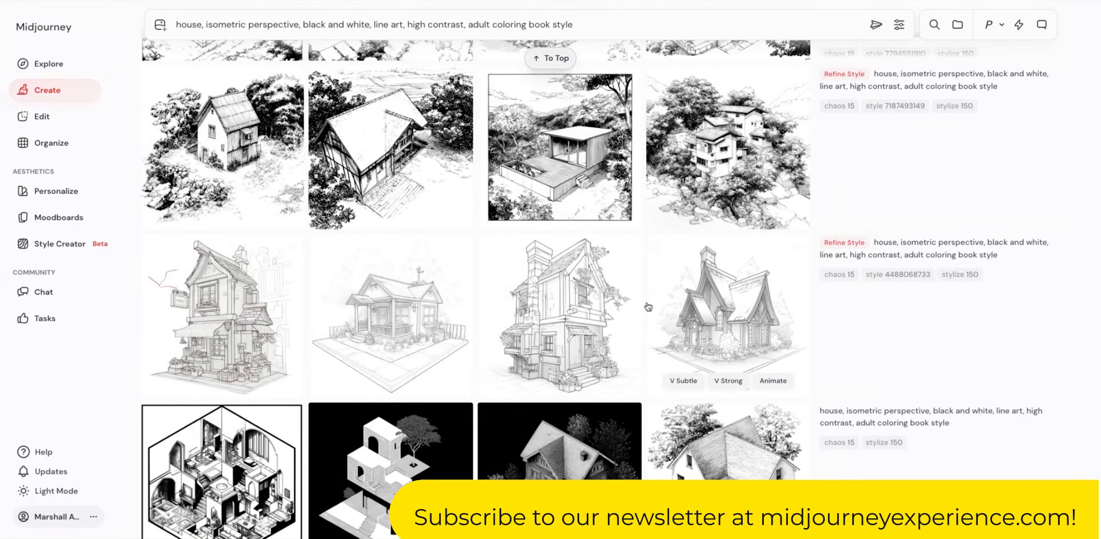
{"action": "scroll", "coordinate": [644, 300], "scroll_direction": "up", "scroll_amount": 1}
{"action": "scroll", "coordinate": [644, 299], "scroll_direction": "up", "scroll_amount": 5}
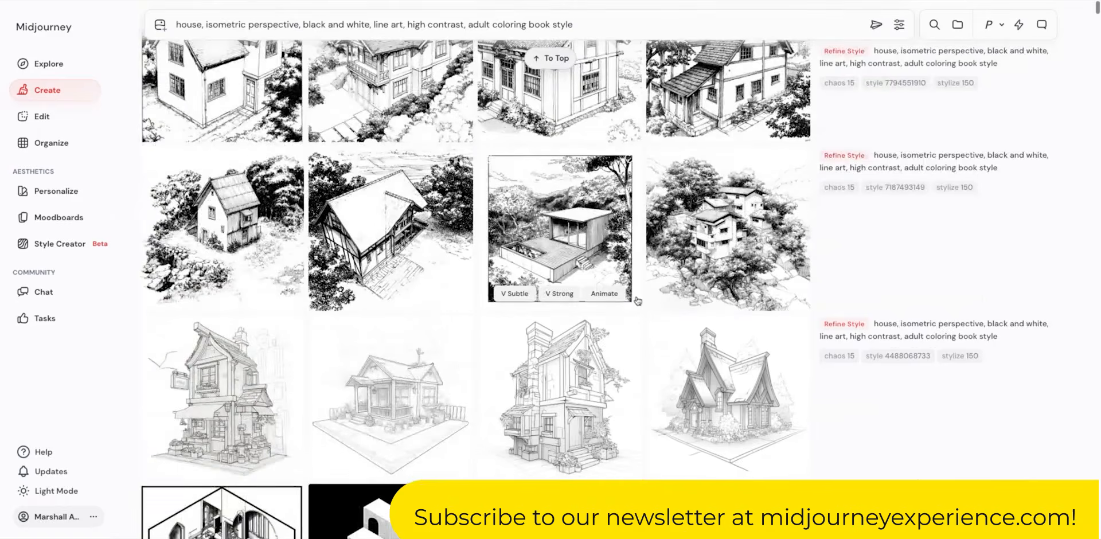
{"action": "scroll", "coordinate": [636, 300], "scroll_direction": "up", "scroll_amount": 6}
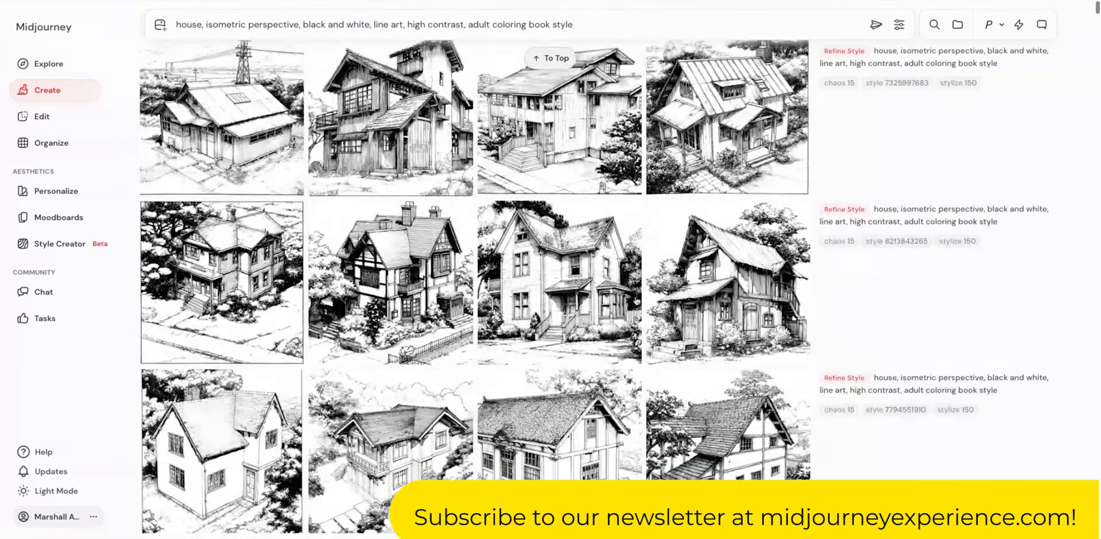
{"action": "scroll", "coordinate": [568, 299], "scroll_direction": "up", "scroll_amount": 3}
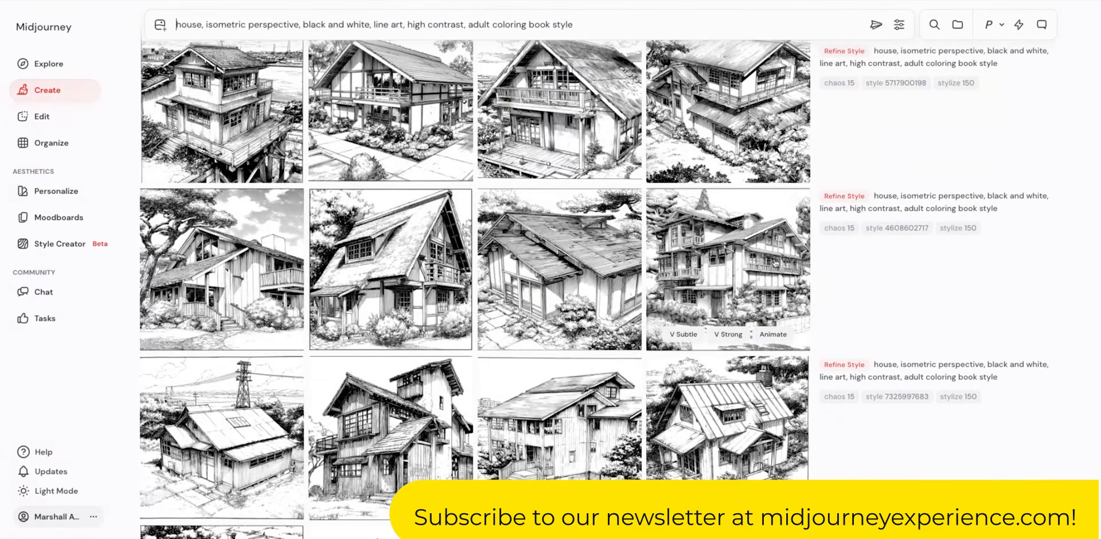
{"action": "left_click", "coordinate": [771, 262]}
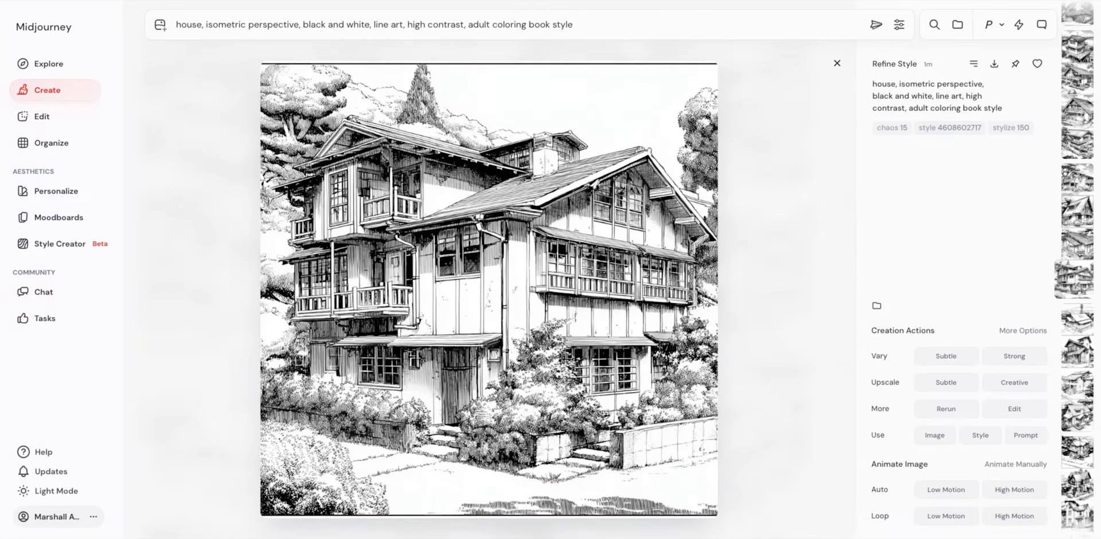
{"action": "left_click", "coordinate": [1025, 435]}
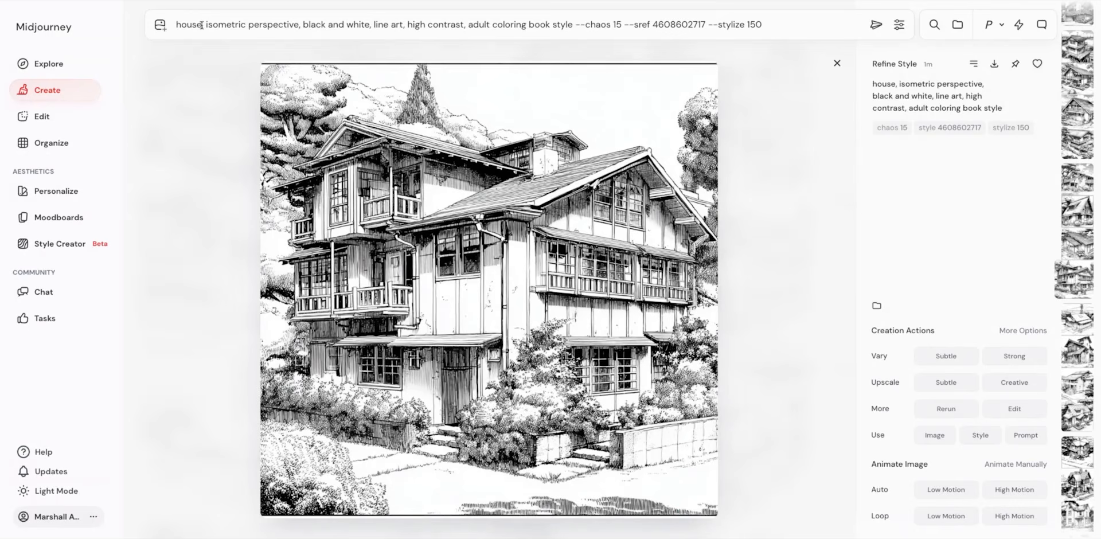
{"action": "left_click_drag", "start_coordinate": [298, 24], "coordinate": [175, 24]}
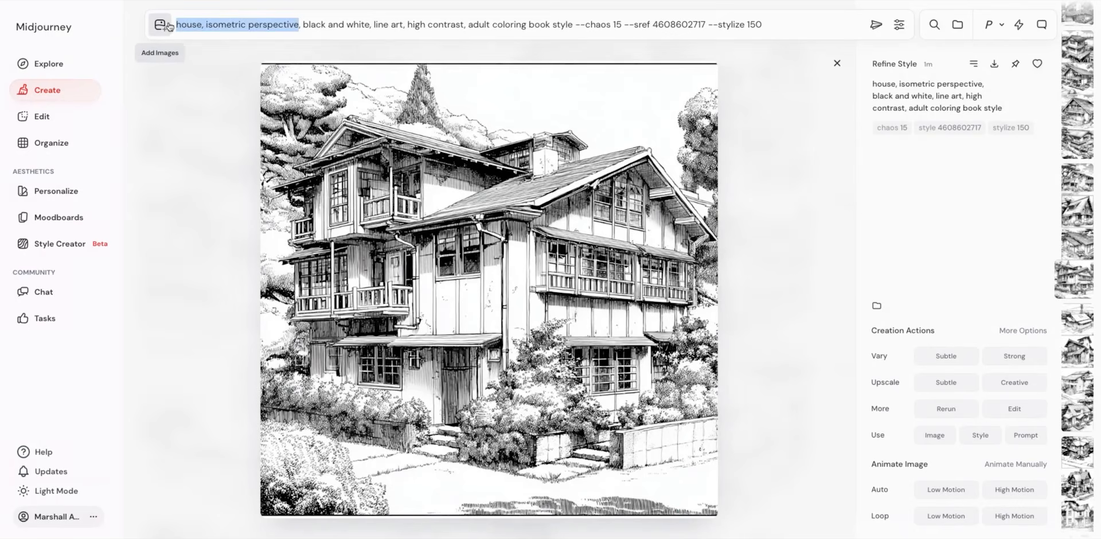
{"action": "type", "text": "Tiger,"}
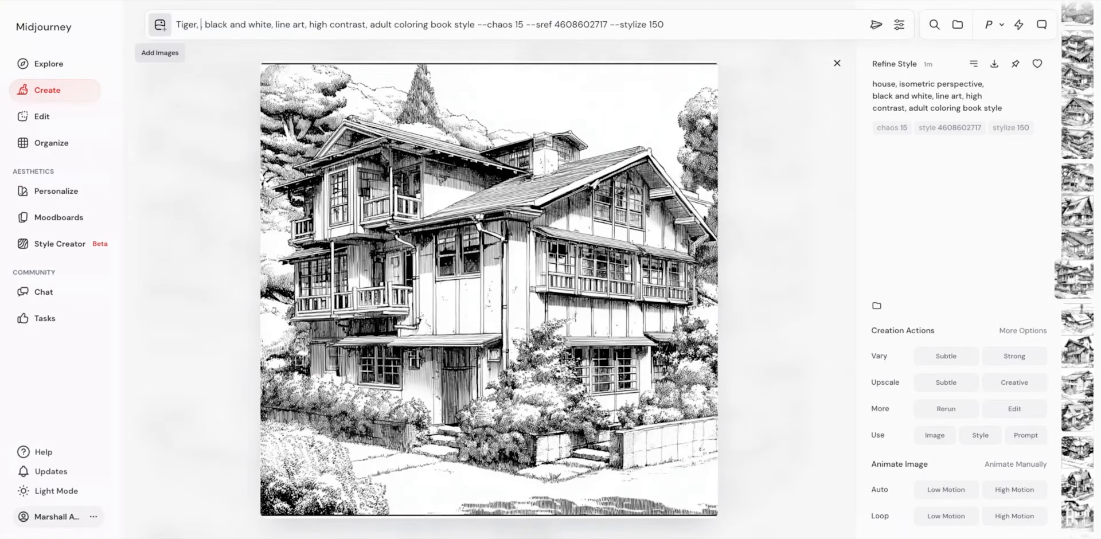
{"action": "type", "text": " angry stalking in"}
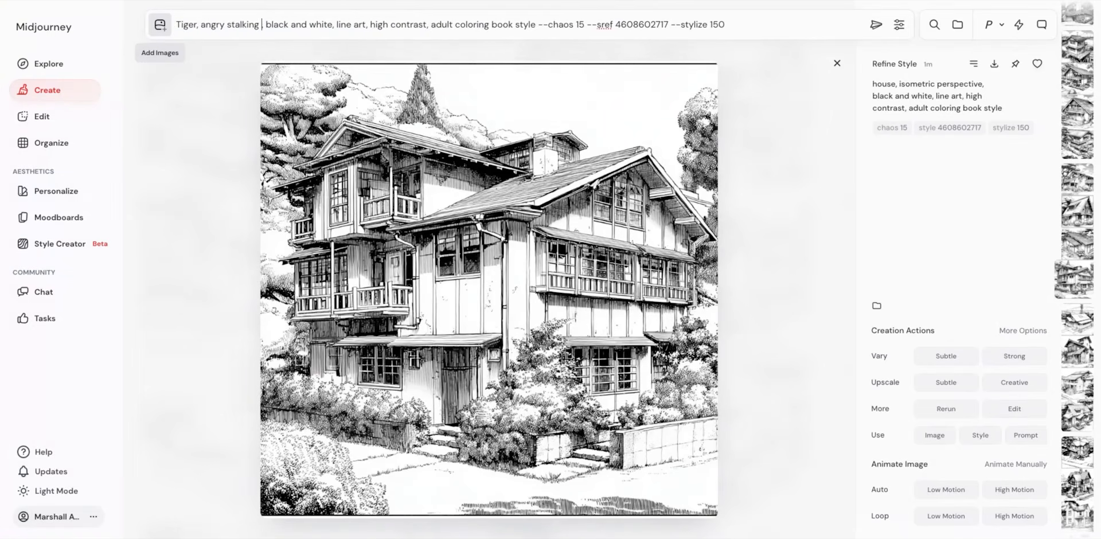
{"action": "key", "text": "Return"}
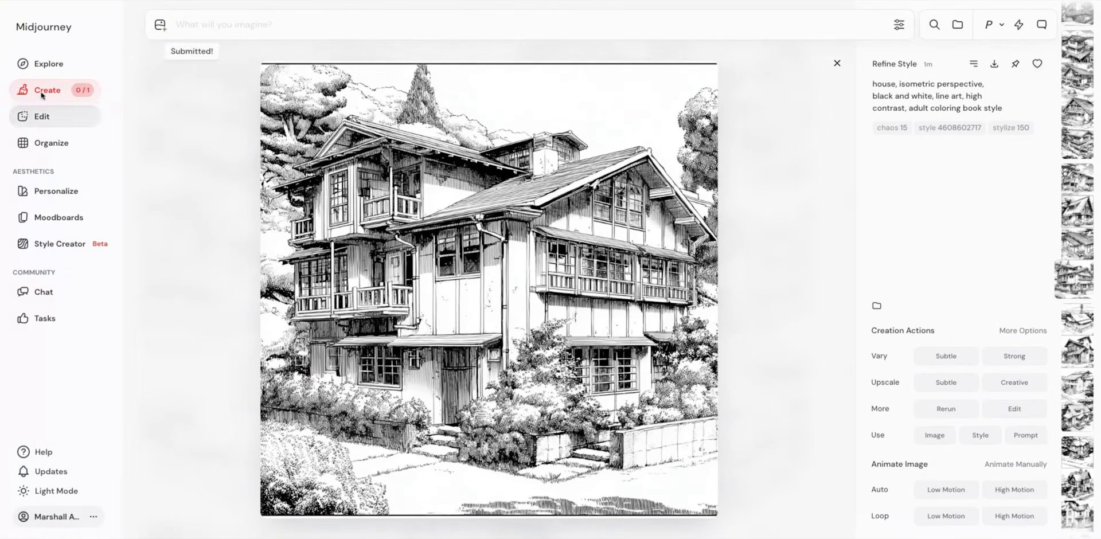
{"action": "key", "text": "Escape"}
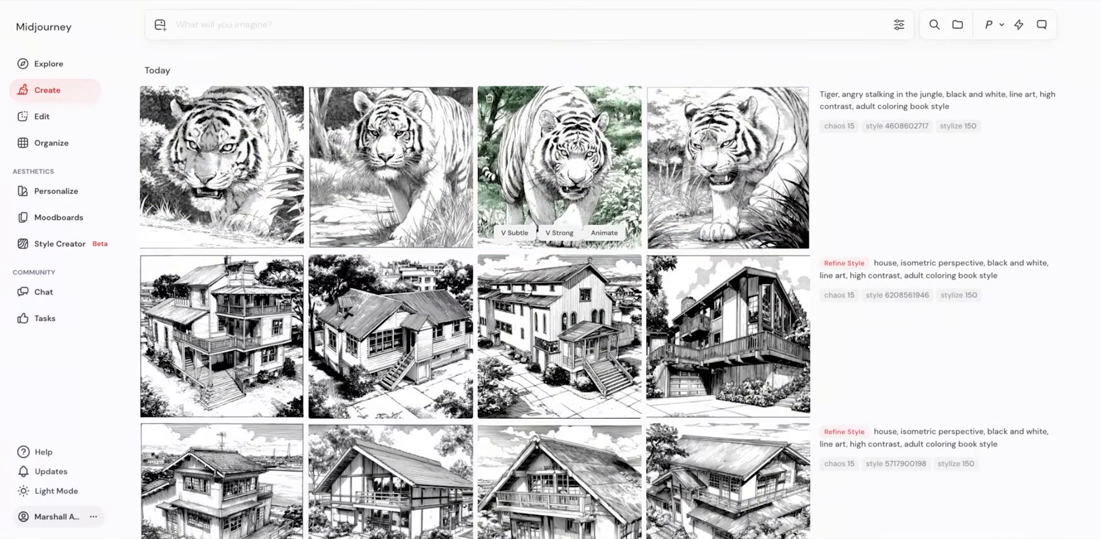
Step: Examine enlarged versions of the green-tinted tiger and the black-and-white tiger before it
{"action": "left_click", "coordinate": [593, 191]}
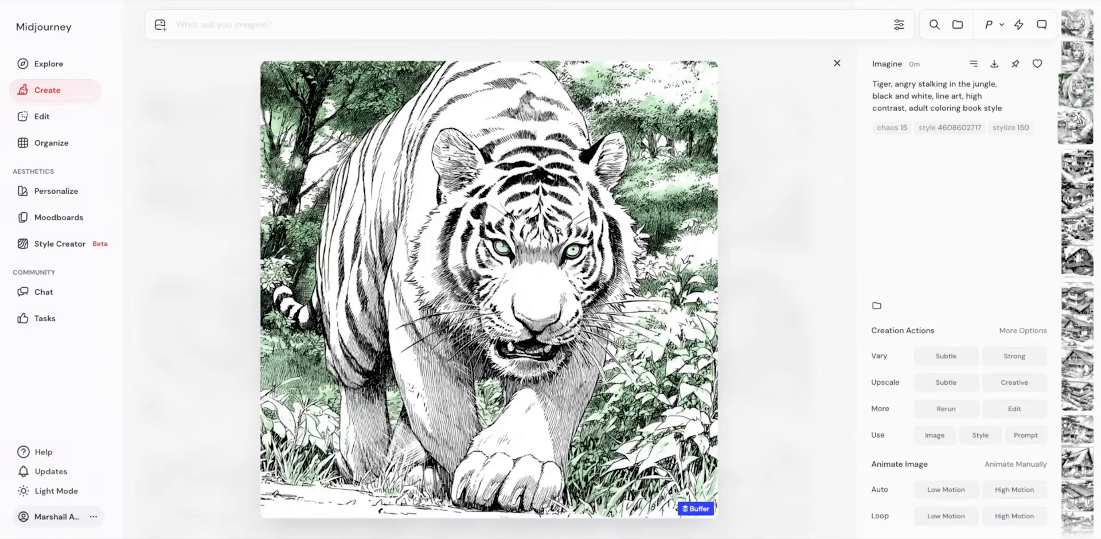
{"action": "key", "text": "Left"}
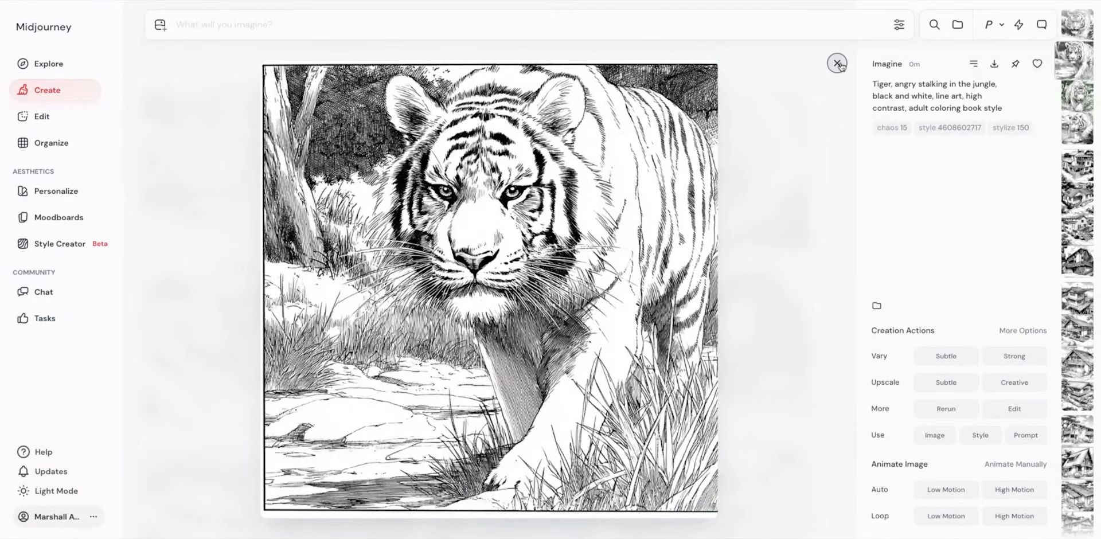
{"action": "key", "text": "Escape"}
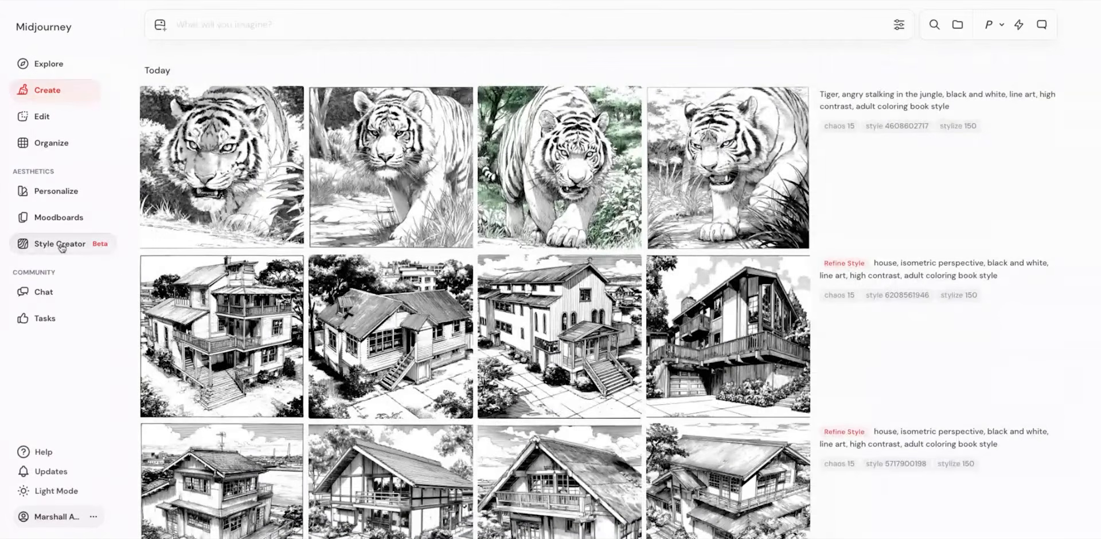
Step: End the current Style Creator session and start a new one with the prompt "Skull, Pop art color palette"
{"action": "left_click", "coordinate": [60, 245]}
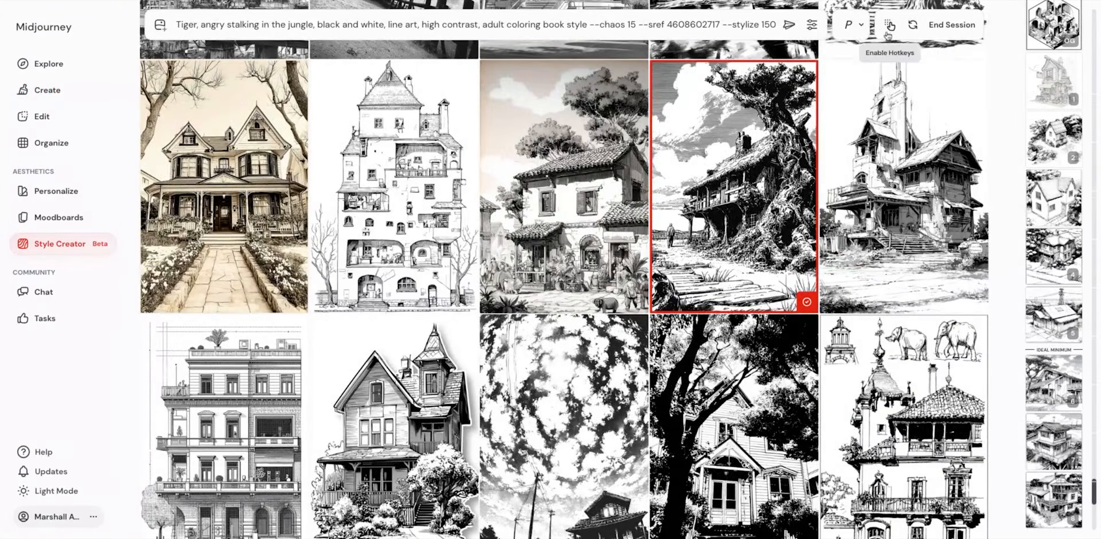
{"action": "left_click", "coordinate": [946, 25]}
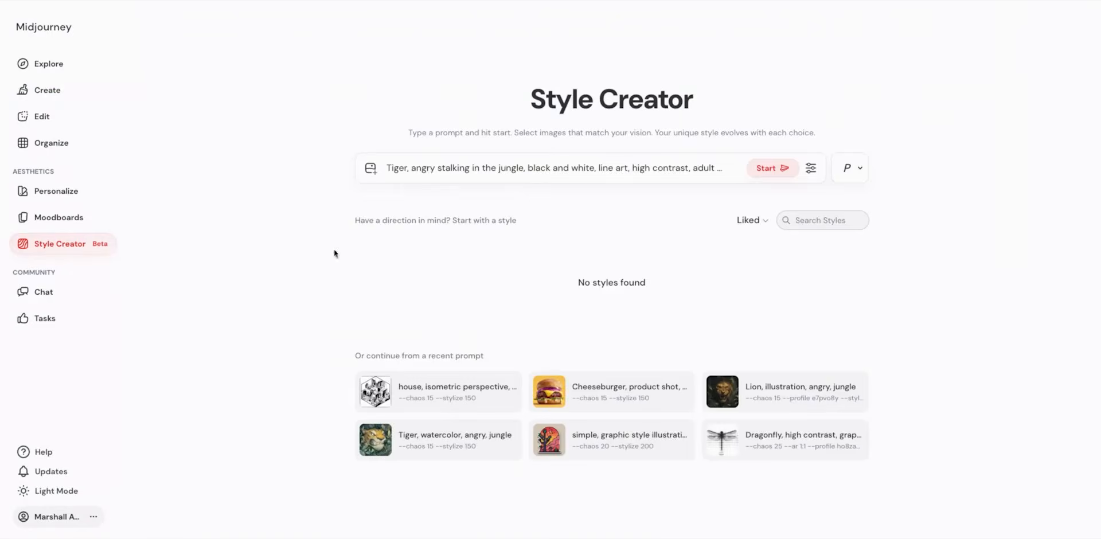
{"action": "left_click", "coordinate": [709, 168]}
{"action": "left_click_drag", "start_coordinate": [659, 179], "coordinate": [301, 166]}
{"action": "key", "text": "BackSpace"}
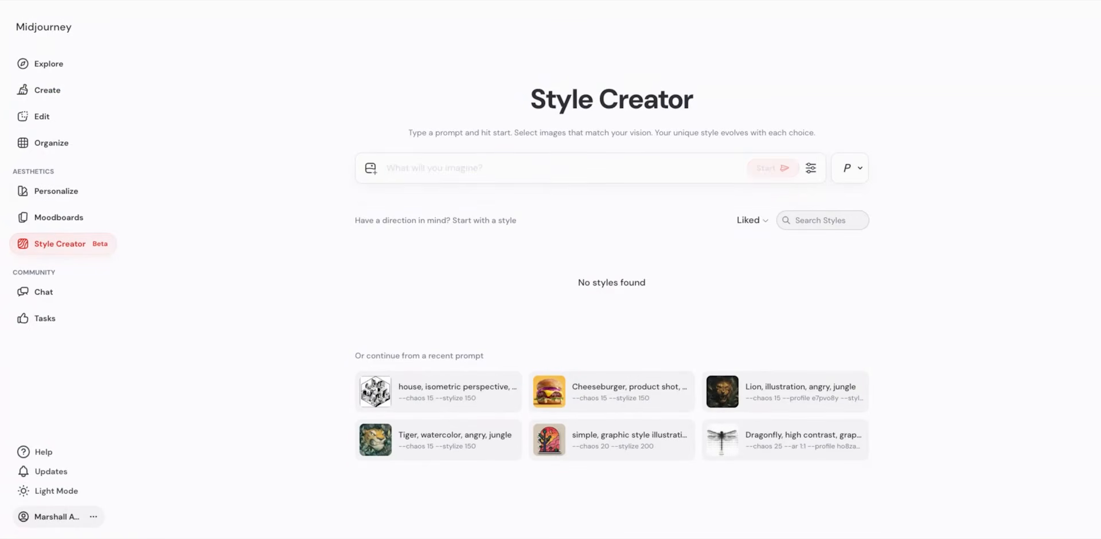
{"action": "type", "text": "Skull, Pop art color palette"}
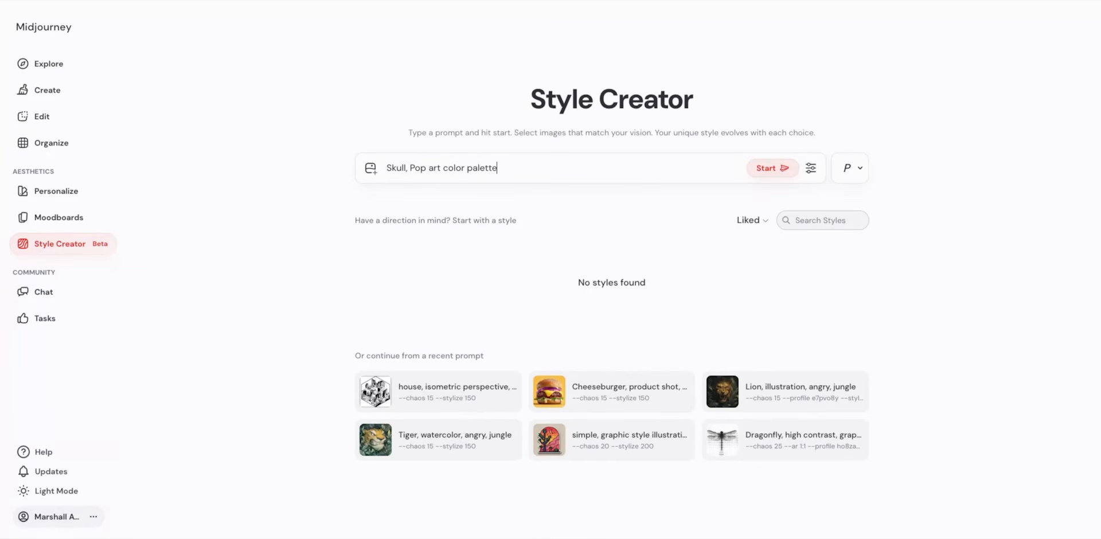
{"action": "left_click", "coordinate": [768, 170]}
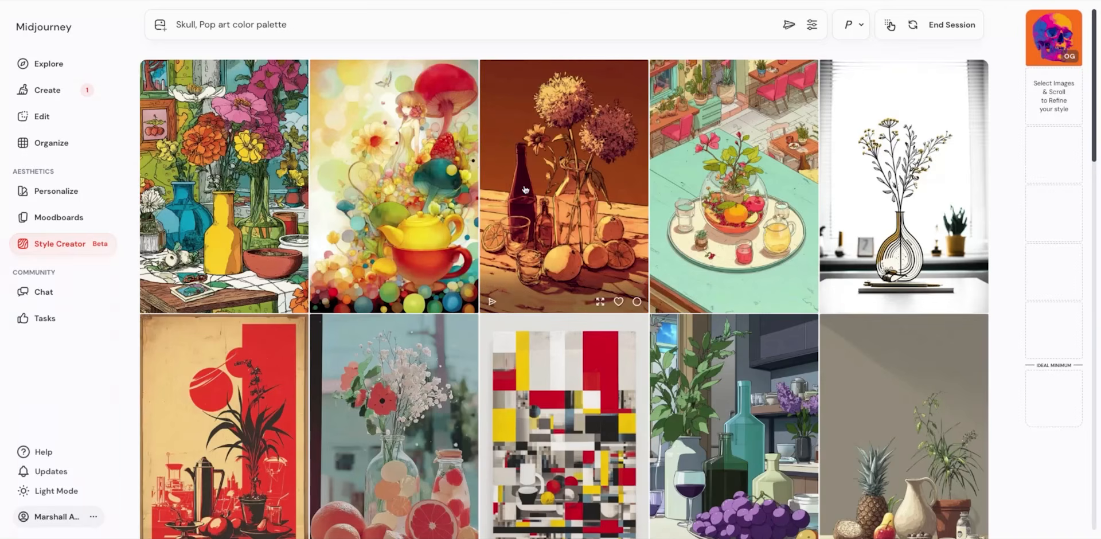
Step: Select the green glass bottle still life, the neon-lit room with a television, and the dark fruit platter with corked bottles
{"action": "scroll", "coordinate": [525, 188], "scroll_direction": "down", "scroll_amount": 8}
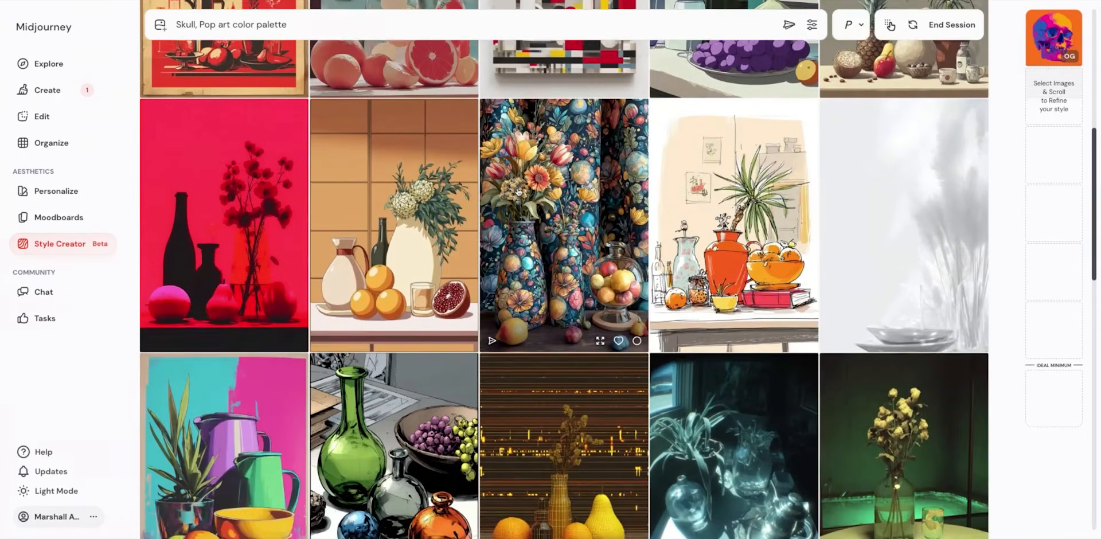
{"action": "scroll", "coordinate": [518, 191], "scroll_direction": "down", "scroll_amount": 3}
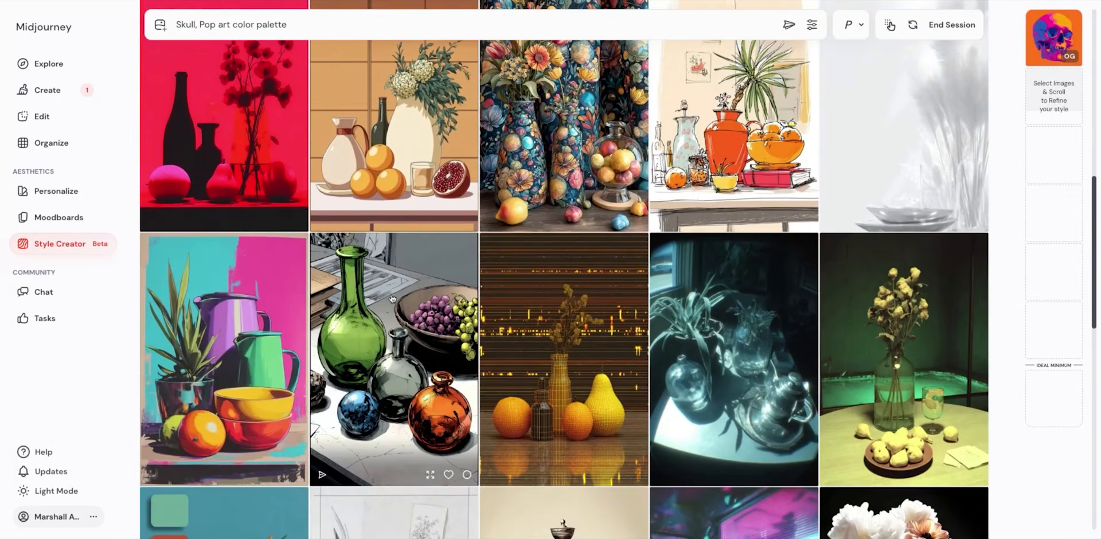
{"action": "left_click", "coordinate": [392, 297]}
{"action": "scroll", "coordinate": [404, 295], "scroll_direction": "down", "scroll_amount": 6}
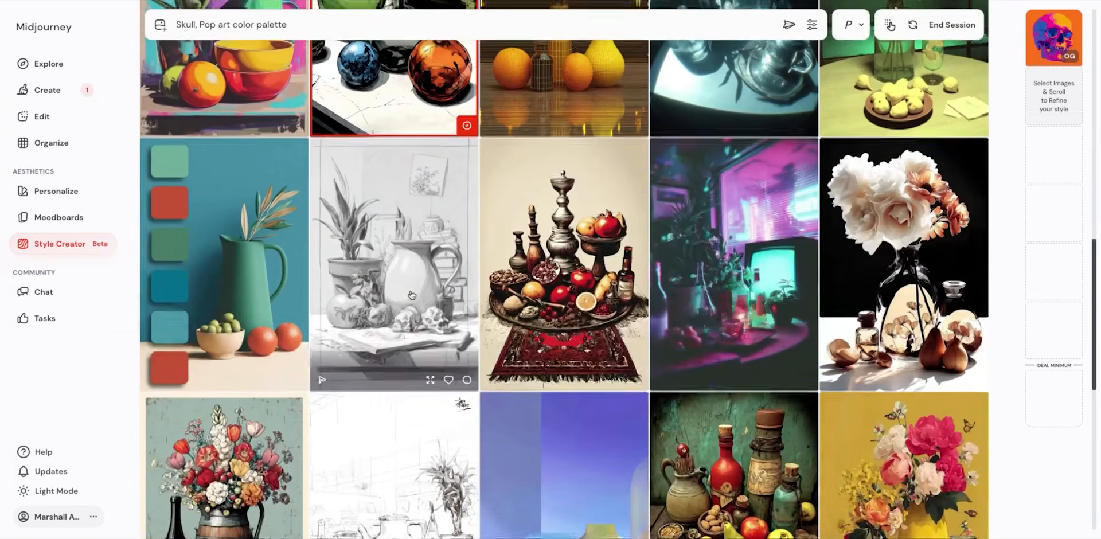
{"action": "left_click", "coordinate": [724, 279]}
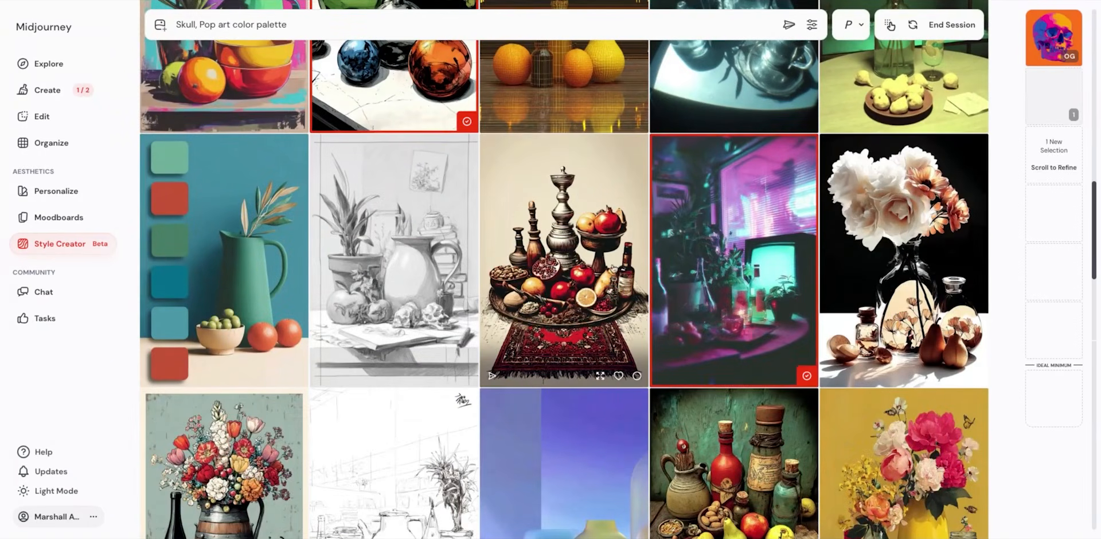
{"action": "scroll", "coordinate": [613, 270], "scroll_direction": "down", "scroll_amount": 4}
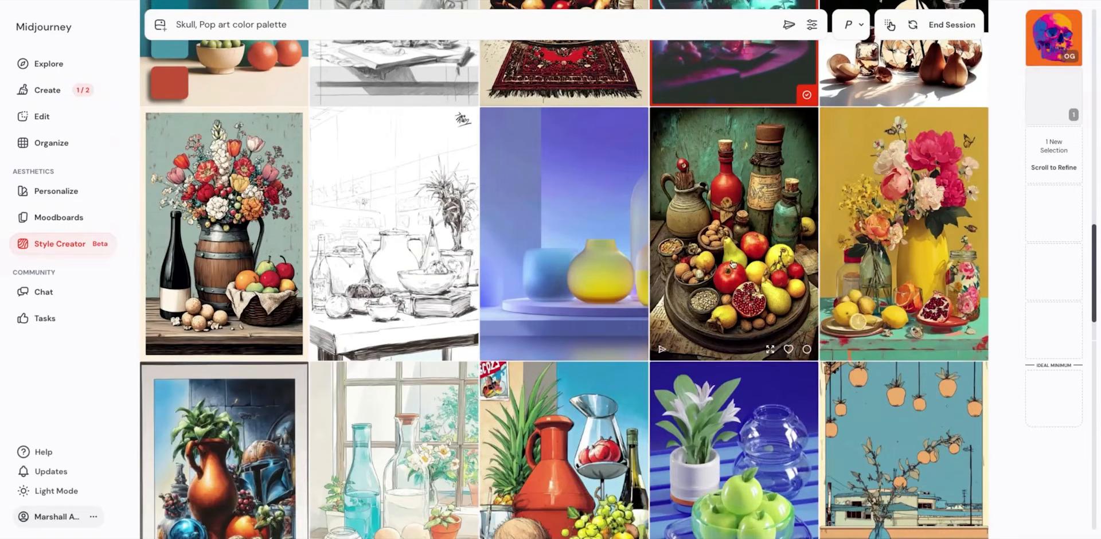
{"action": "left_click", "coordinate": [697, 261]}
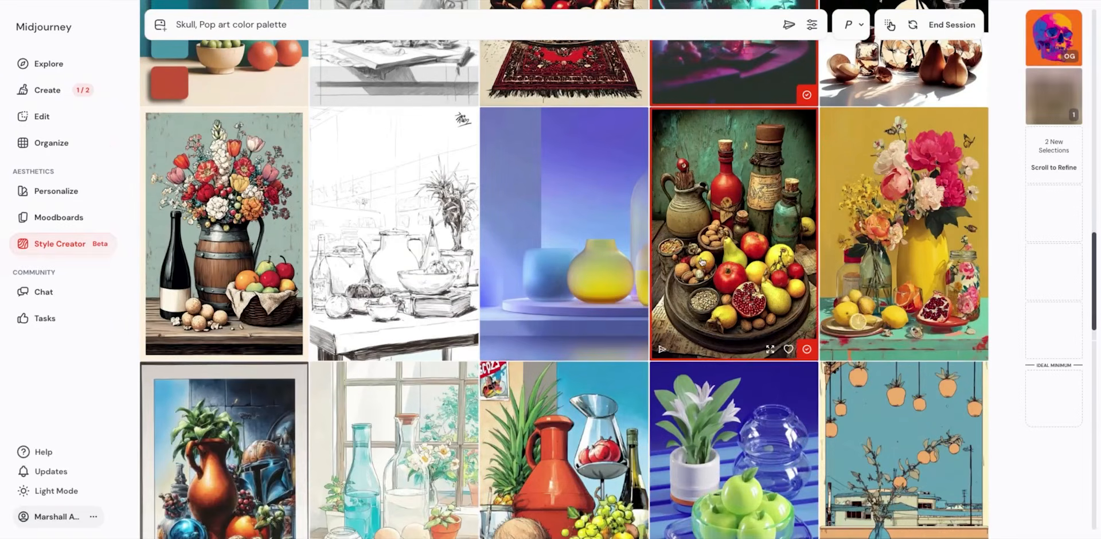
Step: Select the framed orange vase painting, the teal bottle with decanter, the fruit-filled green jar, and the flower vase with skulls
{"action": "scroll", "coordinate": [363, 267], "scroll_direction": "down", "scroll_amount": 5}
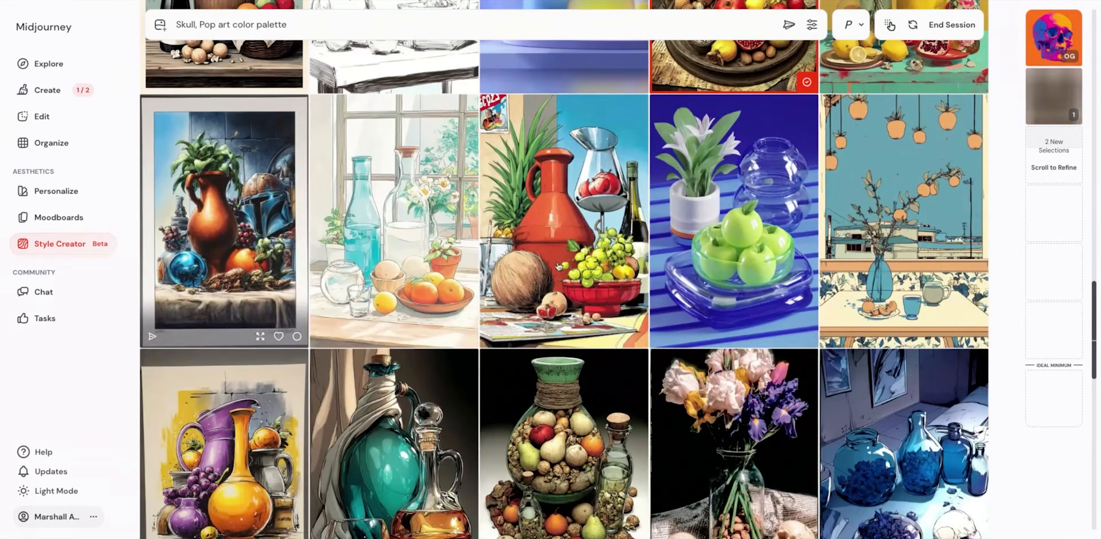
{"action": "left_click", "coordinate": [272, 263]}
{"action": "scroll", "coordinate": [344, 281], "scroll_direction": "down", "scroll_amount": 3}
{"action": "left_click", "coordinate": [412, 298]}
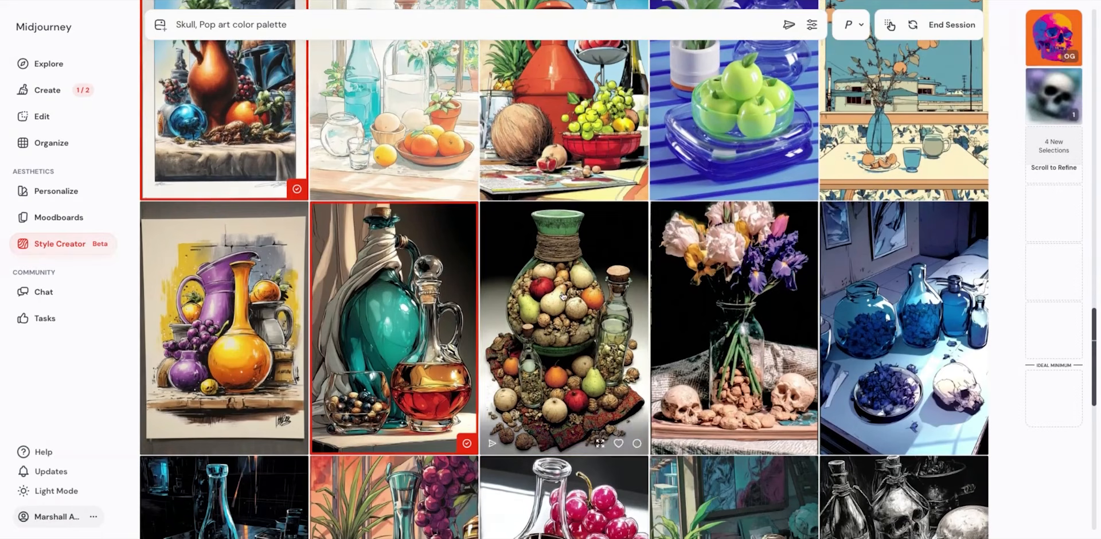
{"action": "left_click", "coordinate": [565, 303]}
{"action": "scroll", "coordinate": [566, 295], "scroll_direction": "down", "scroll_amount": 7}
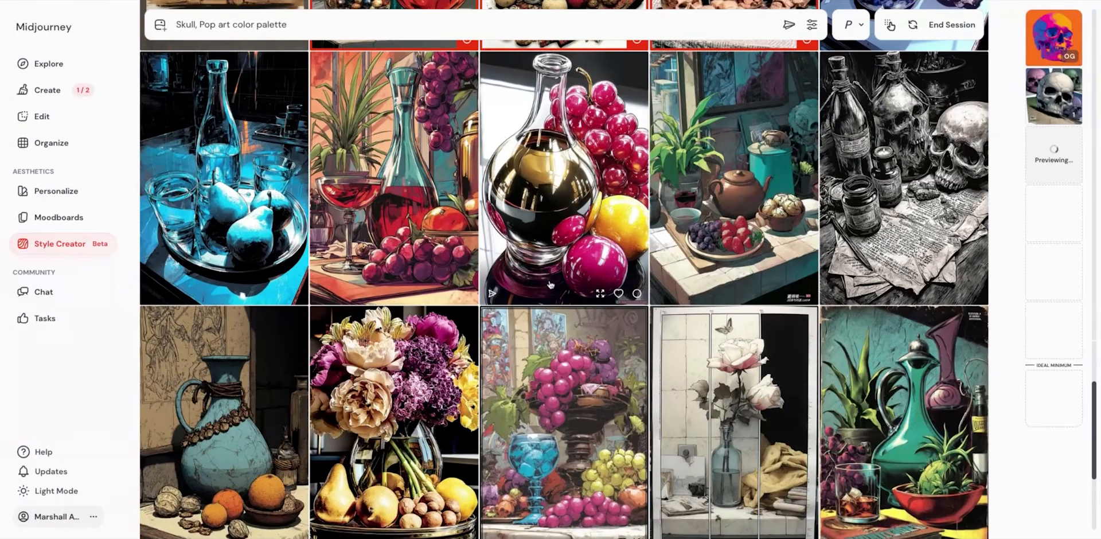
Step: Select the dark teal still life with a pineapple, a skull and a jar of red berries
{"action": "scroll", "coordinate": [392, 233], "scroll_direction": "down", "scroll_amount": 4}
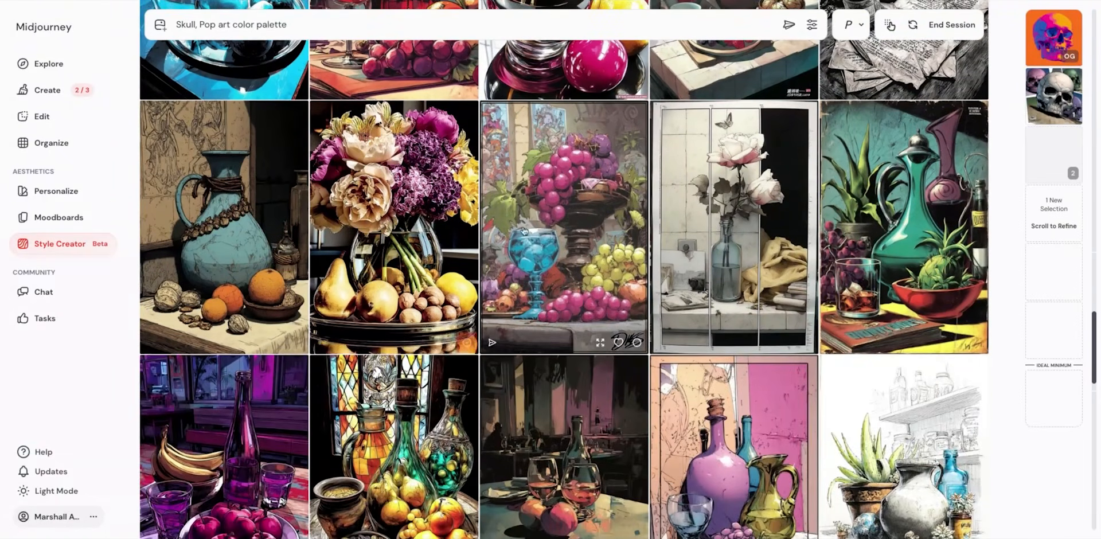
{"action": "scroll", "coordinate": [515, 231], "scroll_direction": "down", "scroll_amount": 5}
{"action": "scroll", "coordinate": [515, 231], "scroll_direction": "down", "scroll_amount": 4}
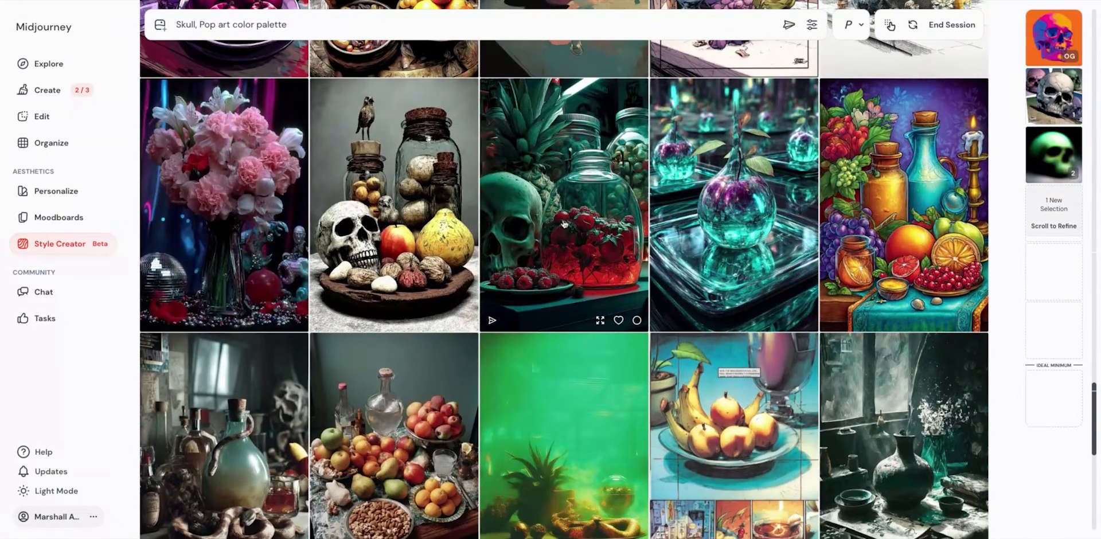
{"action": "left_click", "coordinate": [563, 223]}
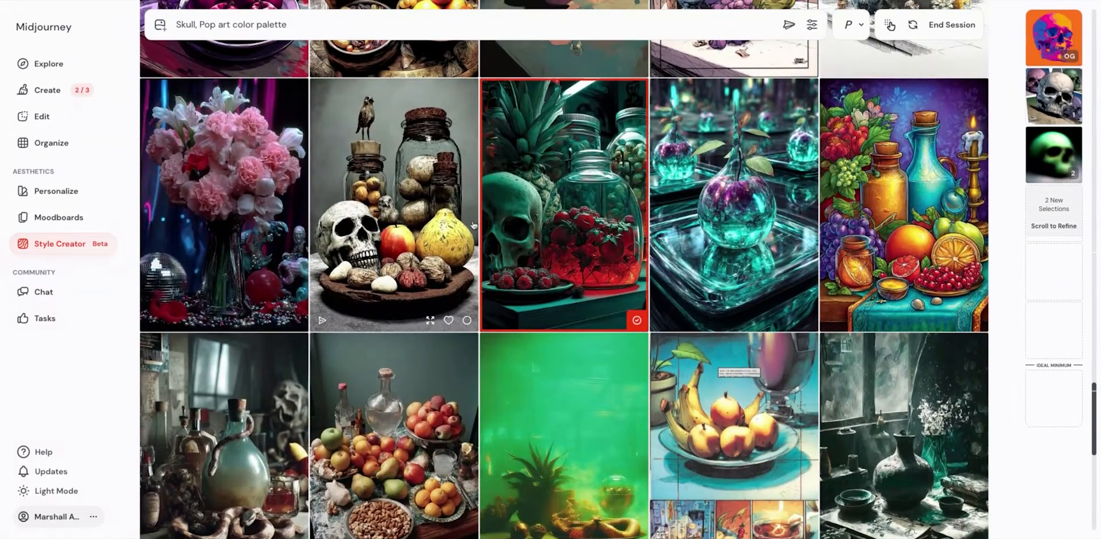
Step: Select the green bottle still life with oranges and bananas, and the purple flower vase against the teal background
{"action": "scroll", "coordinate": [456, 229], "scroll_direction": "down", "scroll_amount": 4}
{"action": "scroll", "coordinate": [456, 228], "scroll_direction": "down", "scroll_amount": 4}
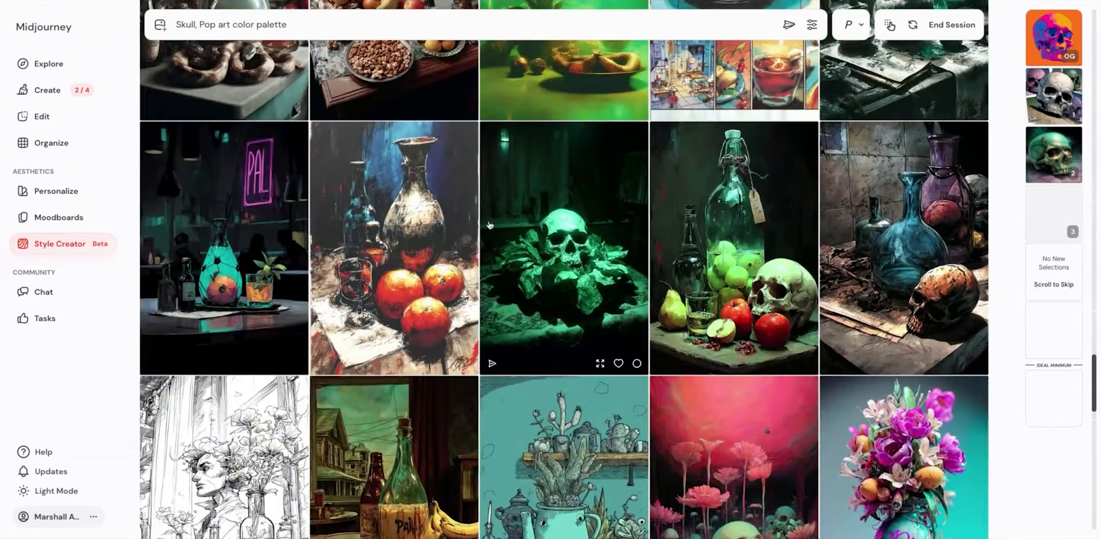
{"action": "scroll", "coordinate": [378, 221], "scroll_direction": "down", "scroll_amount": 4}
{"action": "scroll", "coordinate": [392, 240], "scroll_direction": "down", "scroll_amount": 1}
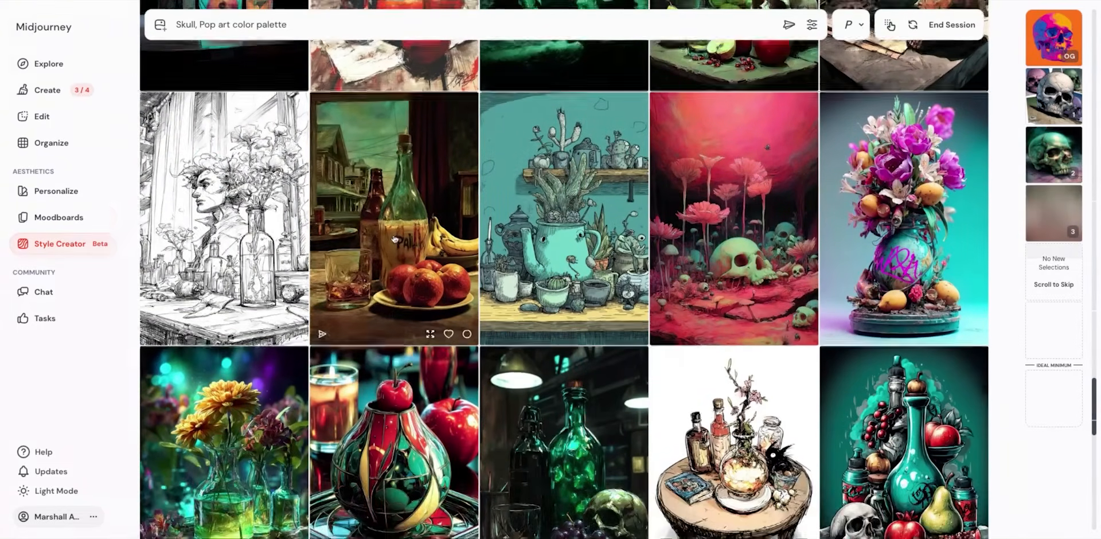
{"action": "left_click", "coordinate": [399, 234]}
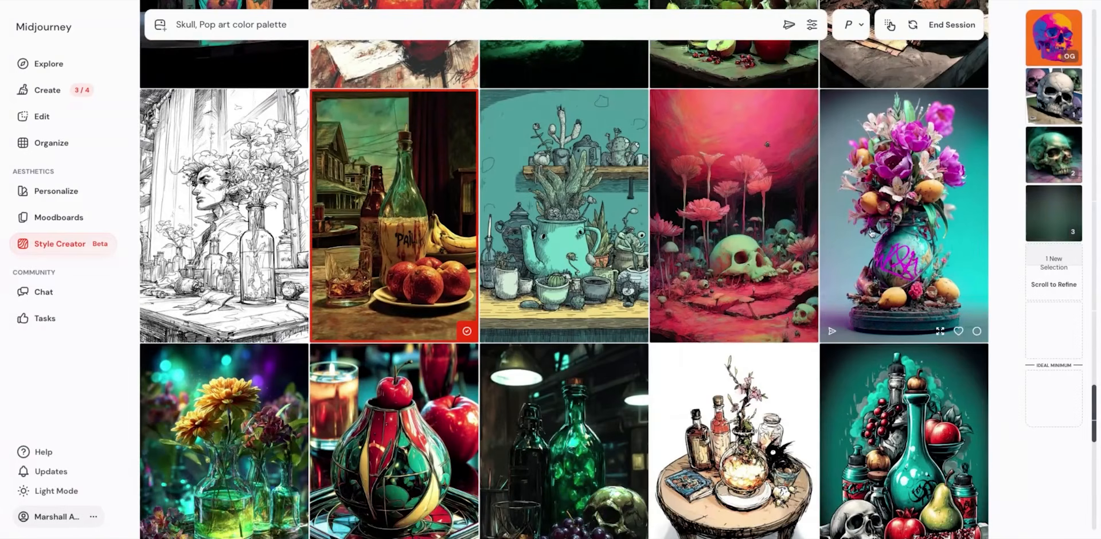
{"action": "left_click", "coordinate": [871, 234]}
Step: Select the red and teal flasks, the young man with magenta flowers, and the vivid red wine and fruit still life
{"action": "scroll", "coordinate": [516, 258], "scroll_direction": "down", "scroll_amount": 5}
{"action": "scroll", "coordinate": [481, 276], "scroll_direction": "down", "scroll_amount": 1}
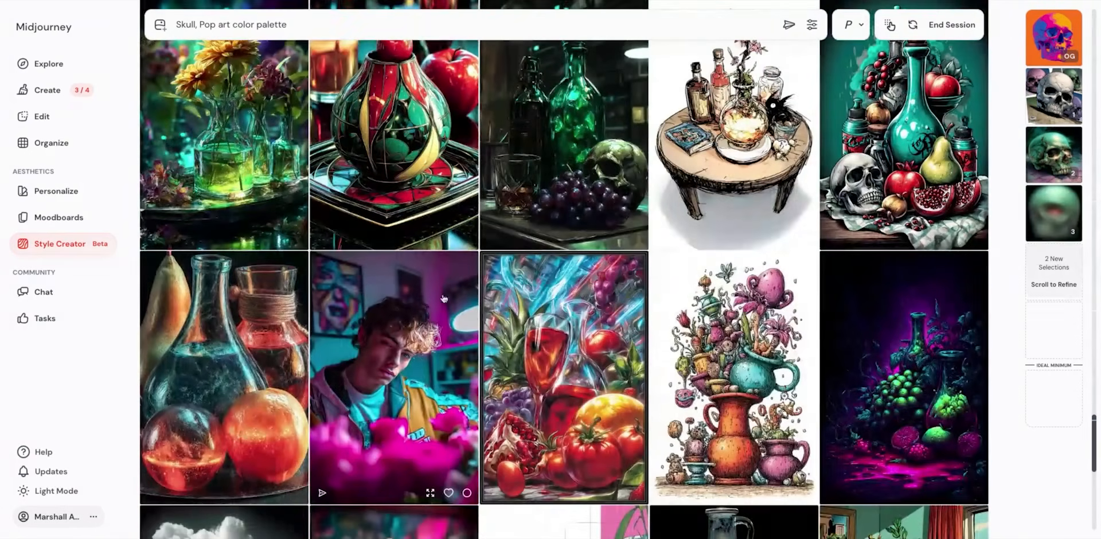
{"action": "left_click", "coordinate": [259, 332]}
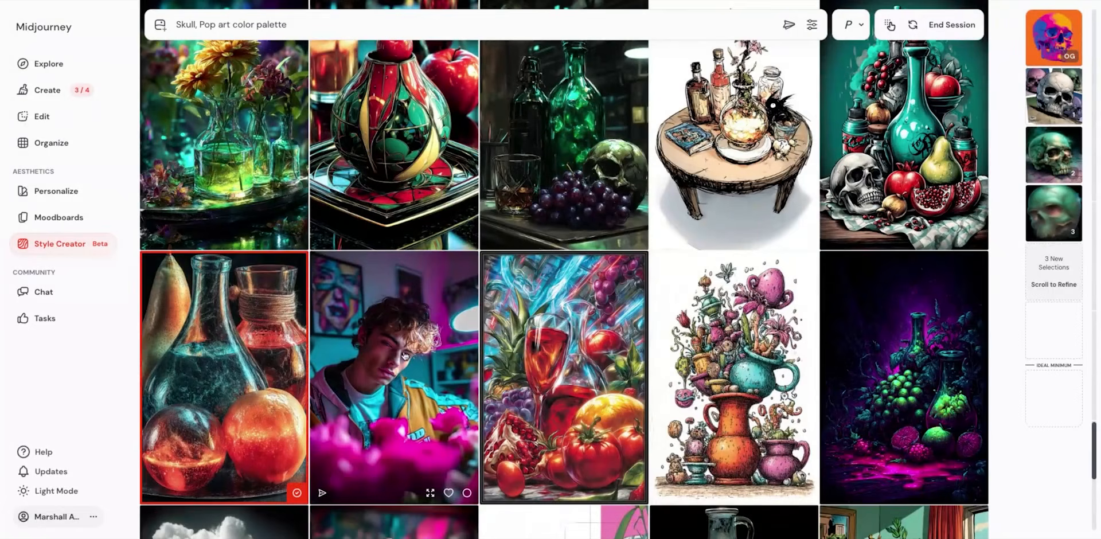
{"action": "left_click", "coordinate": [408, 356]}
{"action": "left_click", "coordinate": [628, 360]}
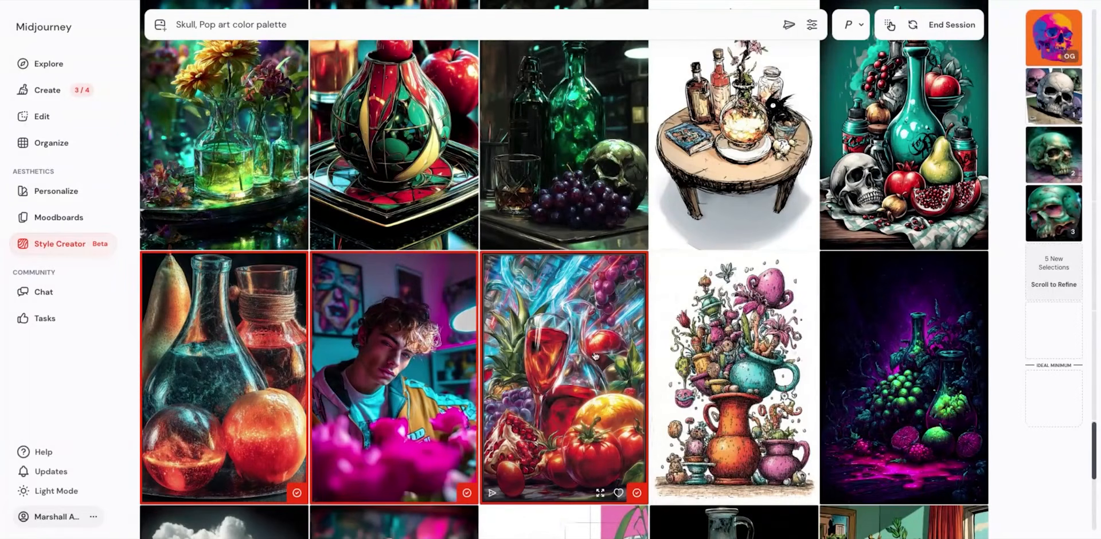
Step: Select the skull among red and teal leaves and the neon purple and green skulls with bottles
{"action": "scroll", "coordinate": [608, 358], "scroll_direction": "down", "scroll_amount": 8}
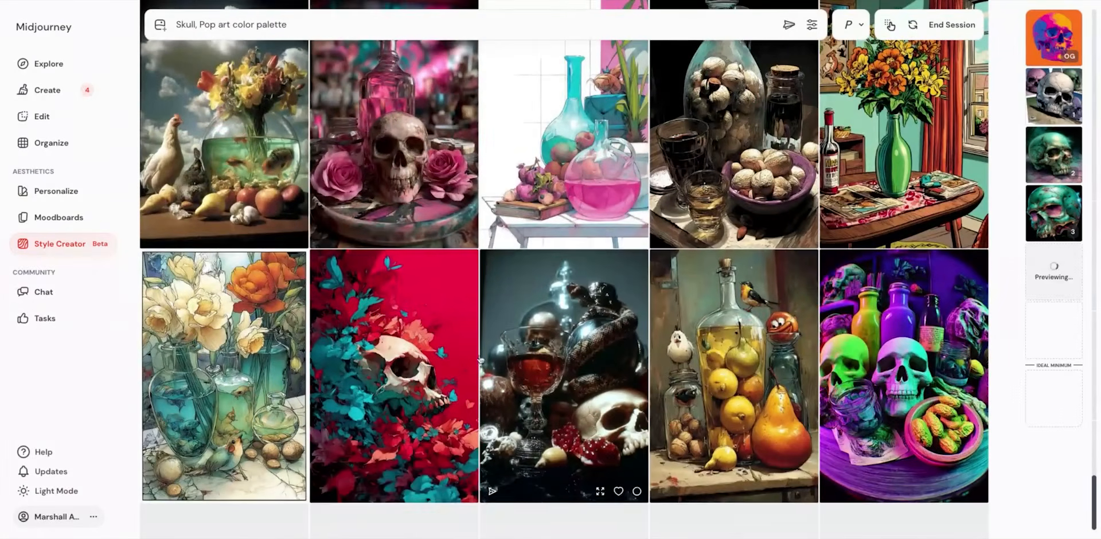
{"action": "left_click", "coordinate": [459, 357]}
{"action": "left_click", "coordinate": [921, 355]}
Step: Select the neon purple snake scene, the magenta and teal skull with fruit, and the colorful potion bottles with fruit
{"action": "scroll", "coordinate": [699, 351], "scroll_direction": "down", "scroll_amount": 5}
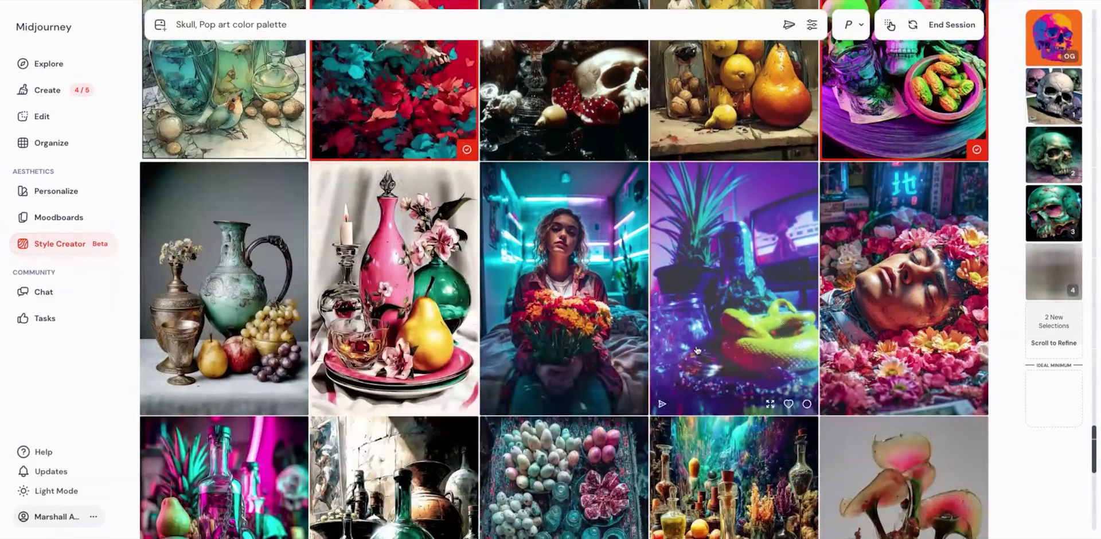
{"action": "left_click", "coordinate": [704, 309]}
{"action": "scroll", "coordinate": [574, 344], "scroll_direction": "down", "scroll_amount": 4}
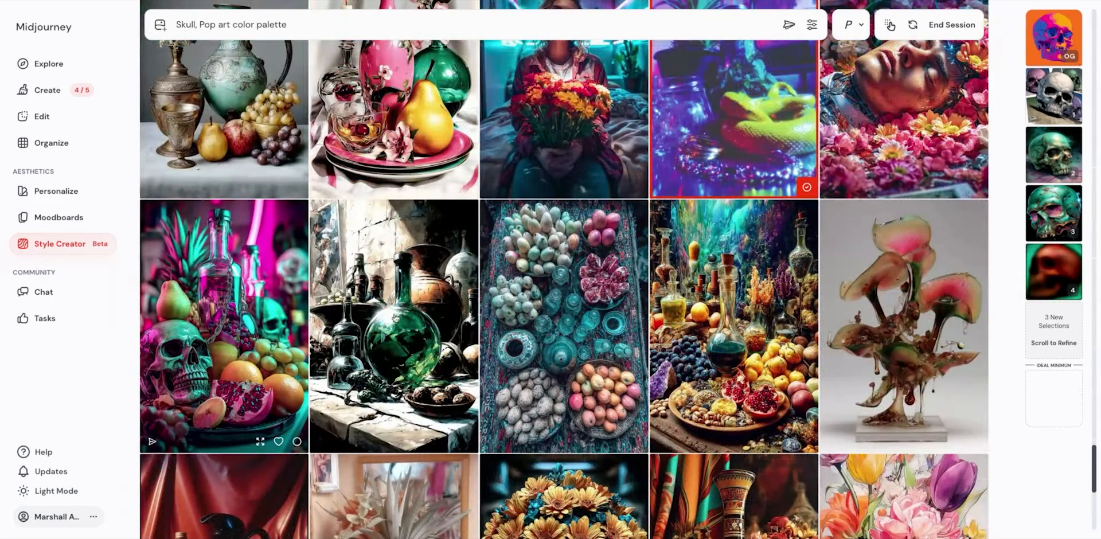
{"action": "left_click", "coordinate": [703, 310]}
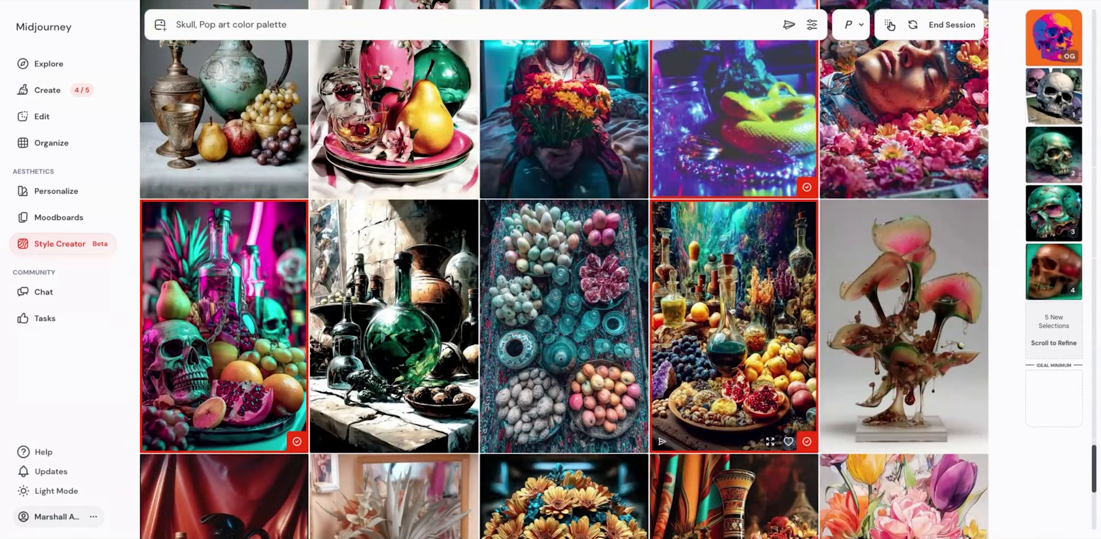
Step: Compare the skull image sets from the original prompt through the newest style refinement, and examine the green skull on purple enlarged
{"action": "scroll", "coordinate": [716, 310], "scroll_direction": "down", "scroll_amount": 4}
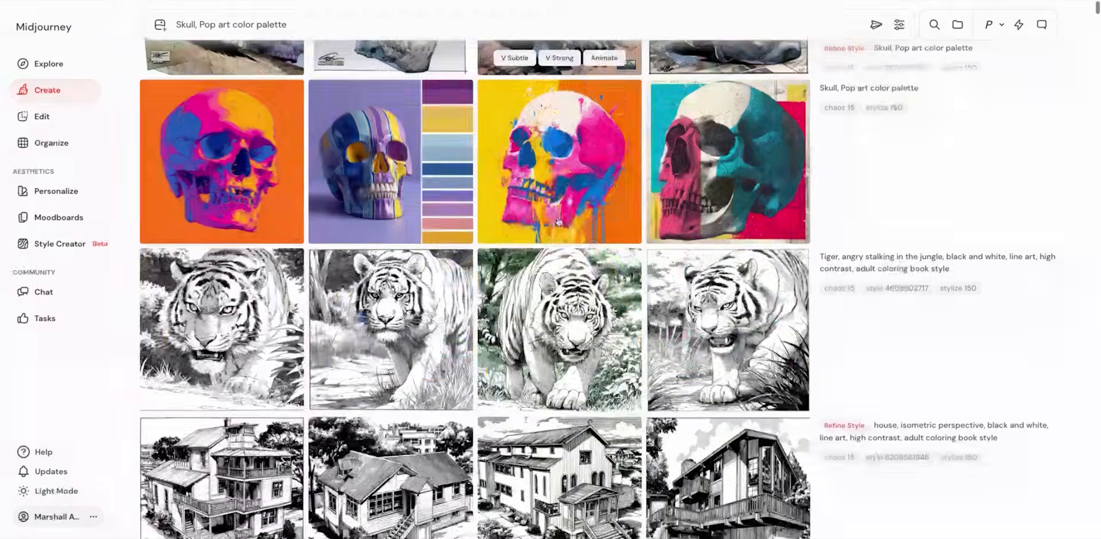
{"action": "scroll", "coordinate": [684, 371], "scroll_direction": "up", "scroll_amount": 4}
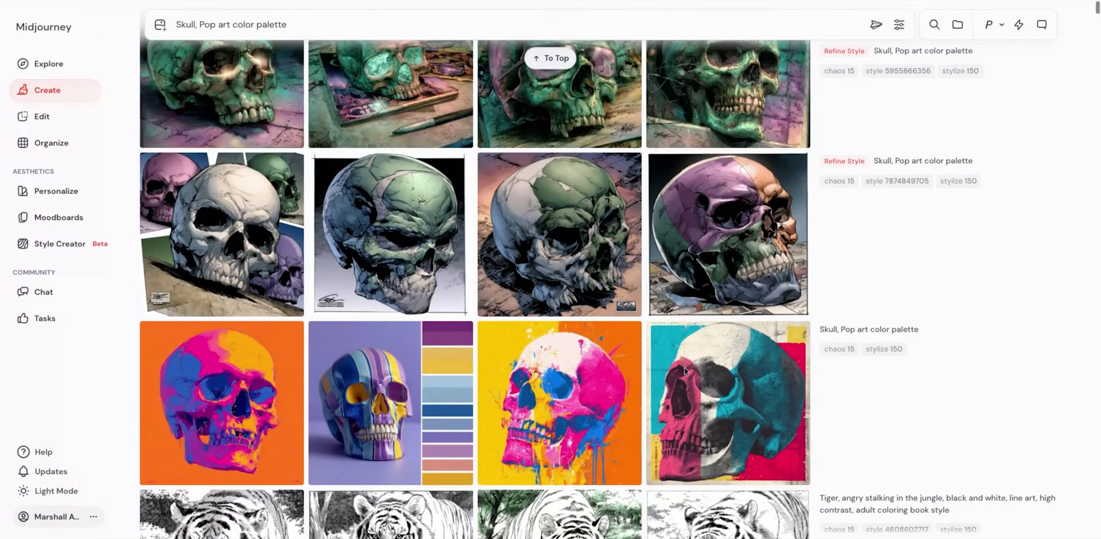
{"action": "scroll", "coordinate": [602, 353], "scroll_direction": "up", "scroll_amount": 1}
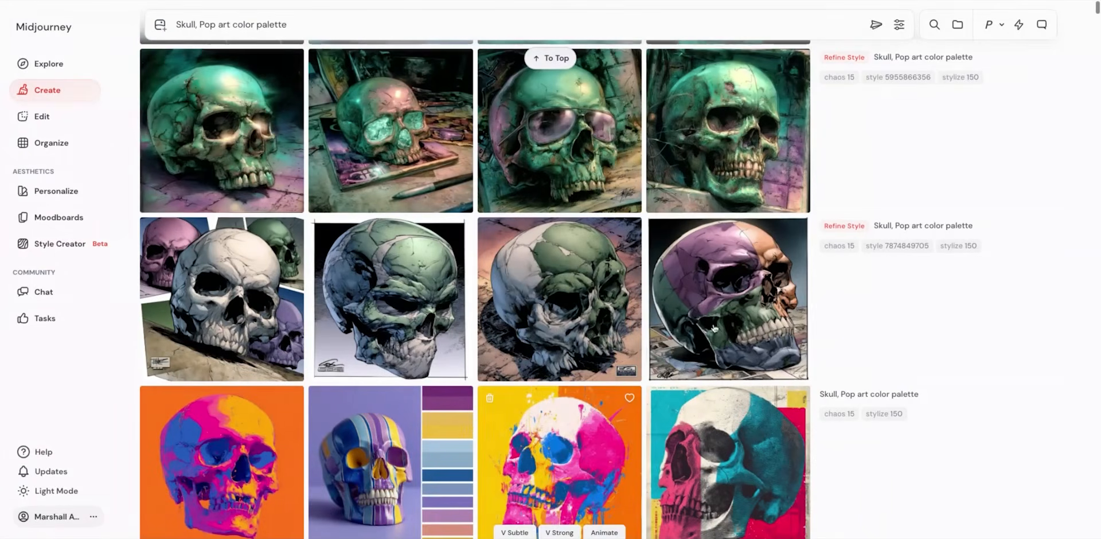
{"action": "scroll", "coordinate": [617, 296], "scroll_direction": "up", "scroll_amount": 3}
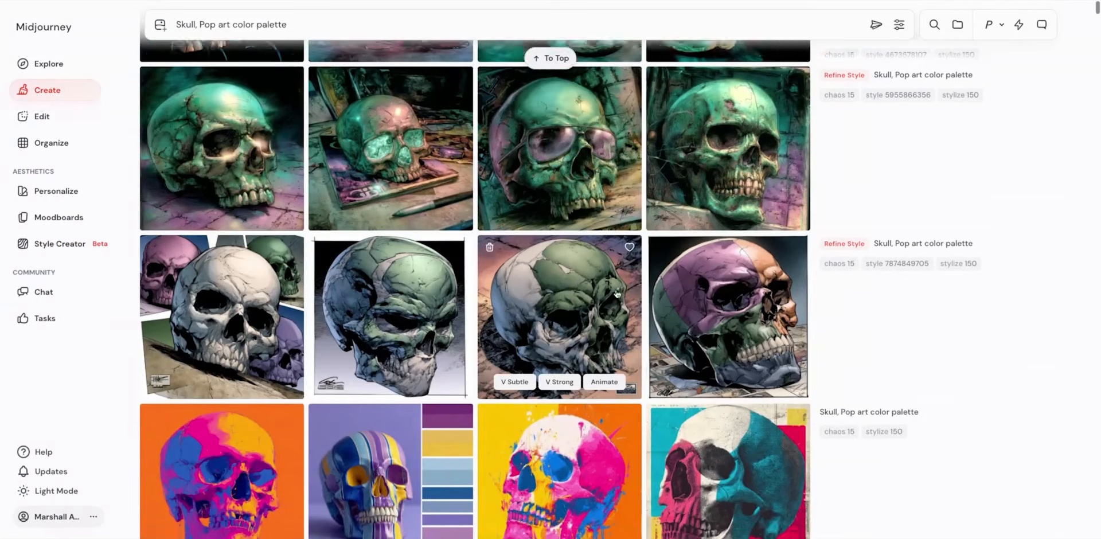
{"action": "scroll", "coordinate": [614, 296], "scroll_direction": "up", "scroll_amount": 3}
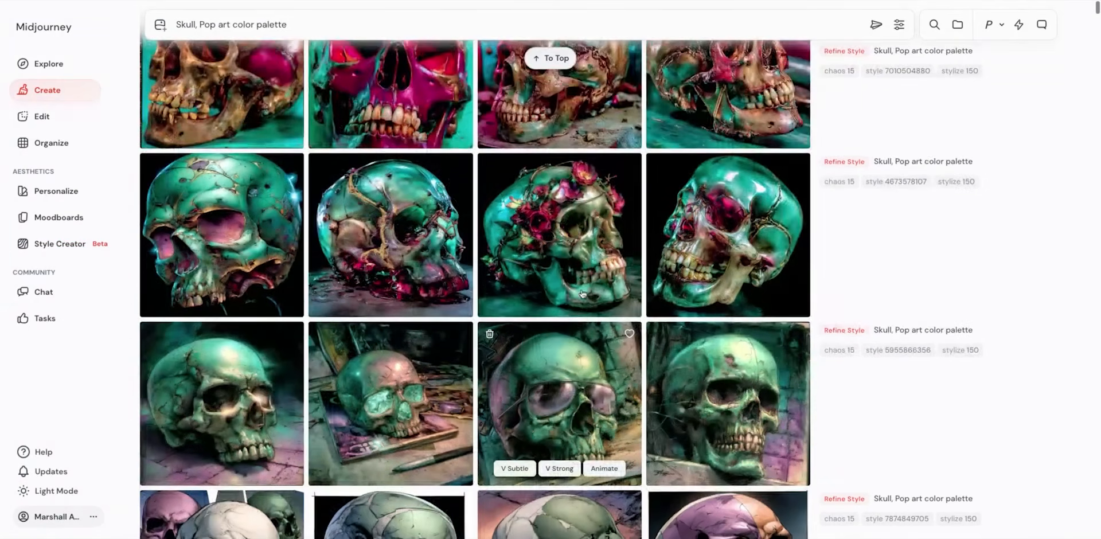
{"action": "scroll", "coordinate": [582, 295], "scroll_direction": "up", "scroll_amount": 3}
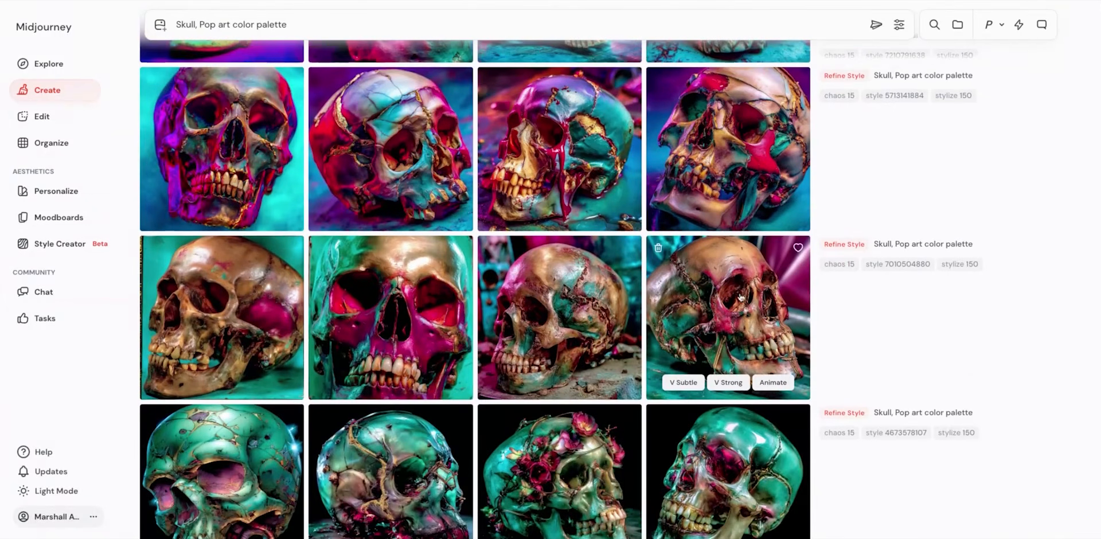
{"action": "scroll", "coordinate": [741, 297], "scroll_direction": "up", "scroll_amount": 1}
{"action": "scroll", "coordinate": [721, 297], "scroll_direction": "up", "scroll_amount": 1}
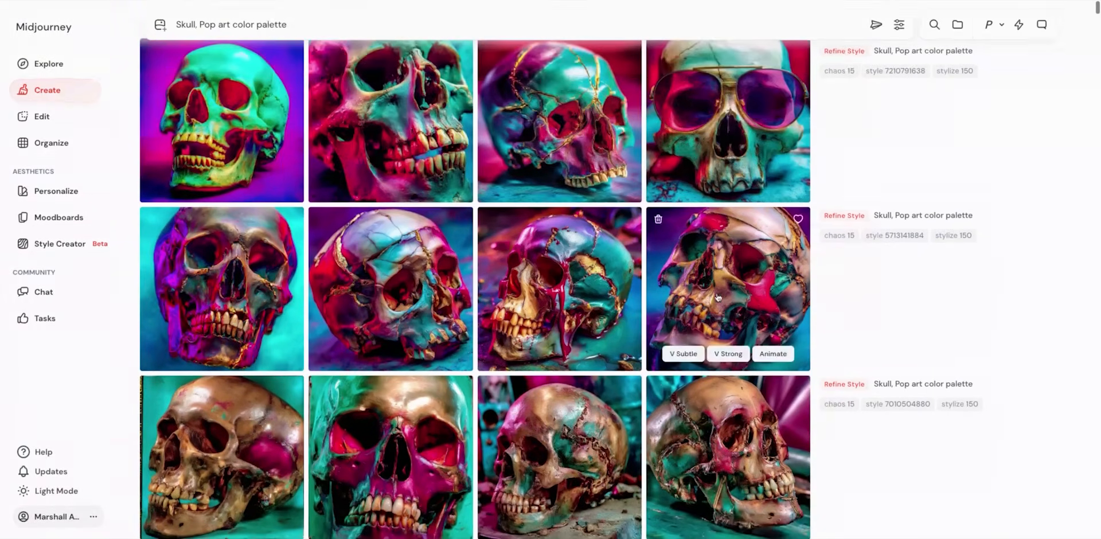
{"action": "scroll", "coordinate": [706, 295], "scroll_direction": "up", "scroll_amount": 1}
{"action": "left_click", "coordinate": [246, 176]}
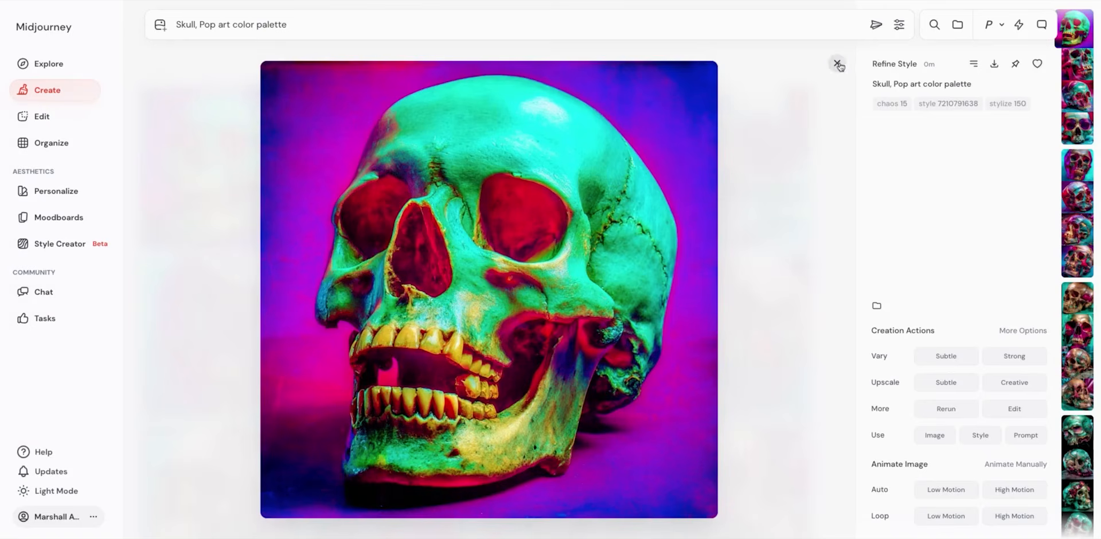
{"action": "key", "text": "Escape"}
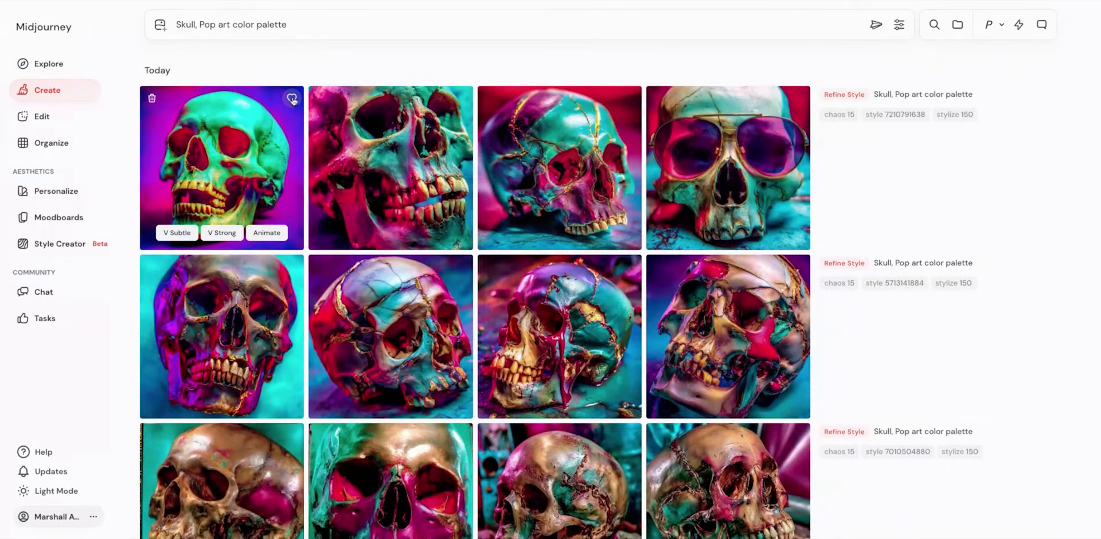
Step: Like all four newest skulls, the second and fourth skulls of the next set, and the magenta skull with red eyes below them
{"action": "left_click", "coordinate": [291, 99]}
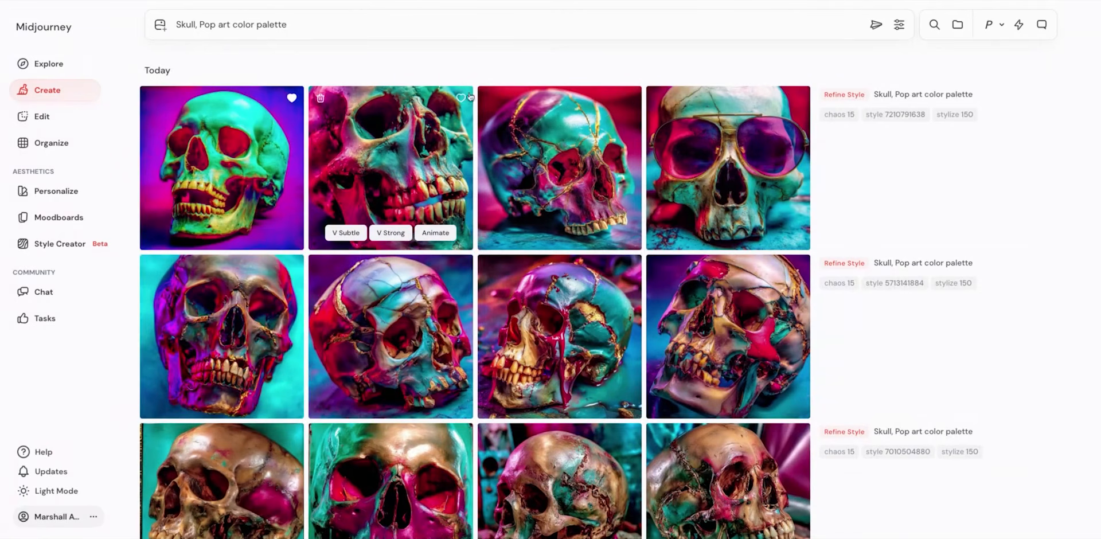
{"action": "left_click", "coordinate": [629, 98]}
{"action": "left_click", "coordinate": [798, 98]}
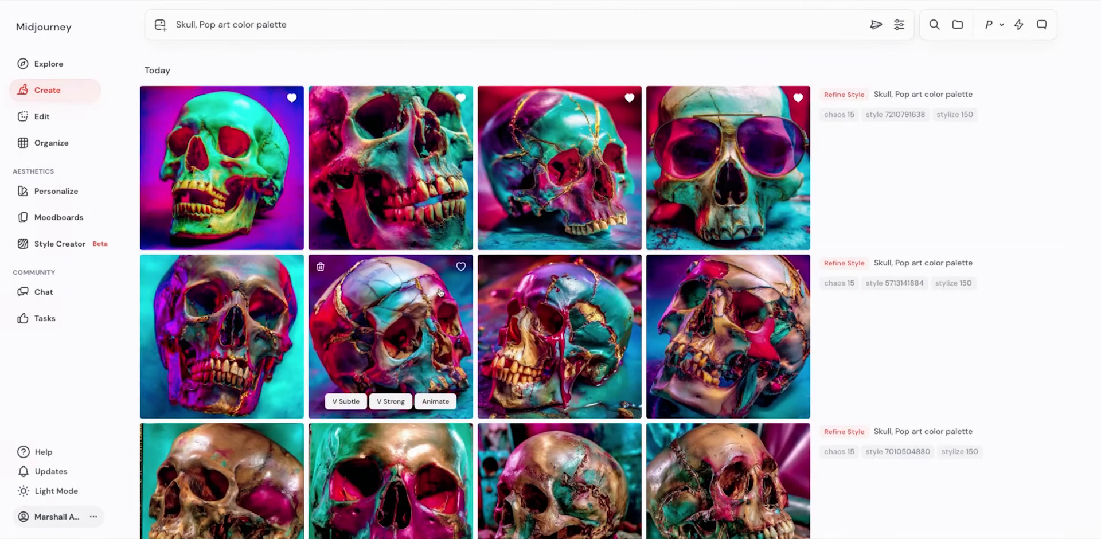
{"action": "left_click", "coordinate": [461, 267]}
{"action": "left_click", "coordinate": [798, 266]}
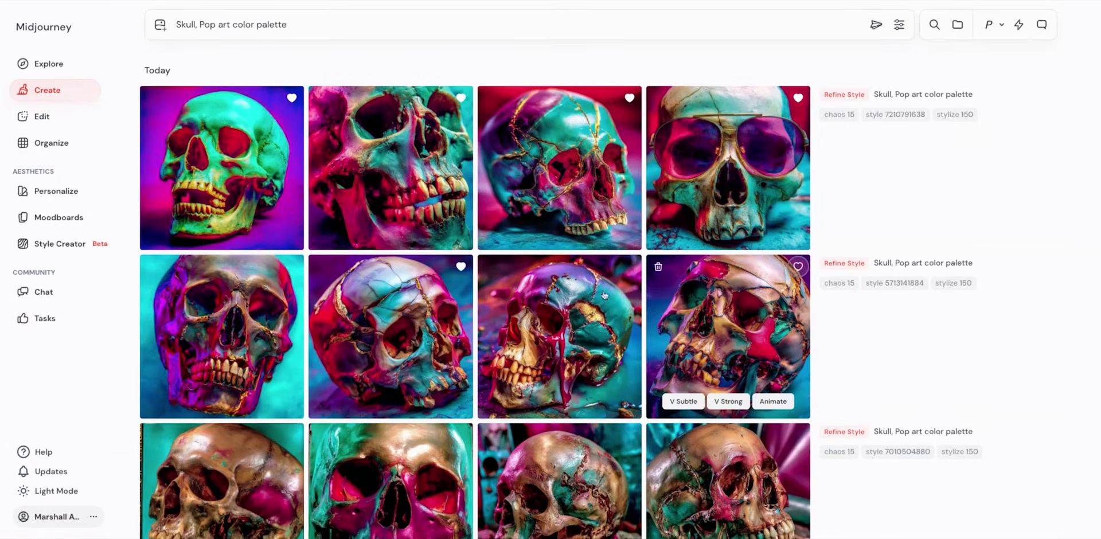
{"action": "scroll", "coordinate": [449, 292], "scroll_direction": "down", "scroll_amount": 6}
{"action": "left_click", "coordinate": [462, 69]}
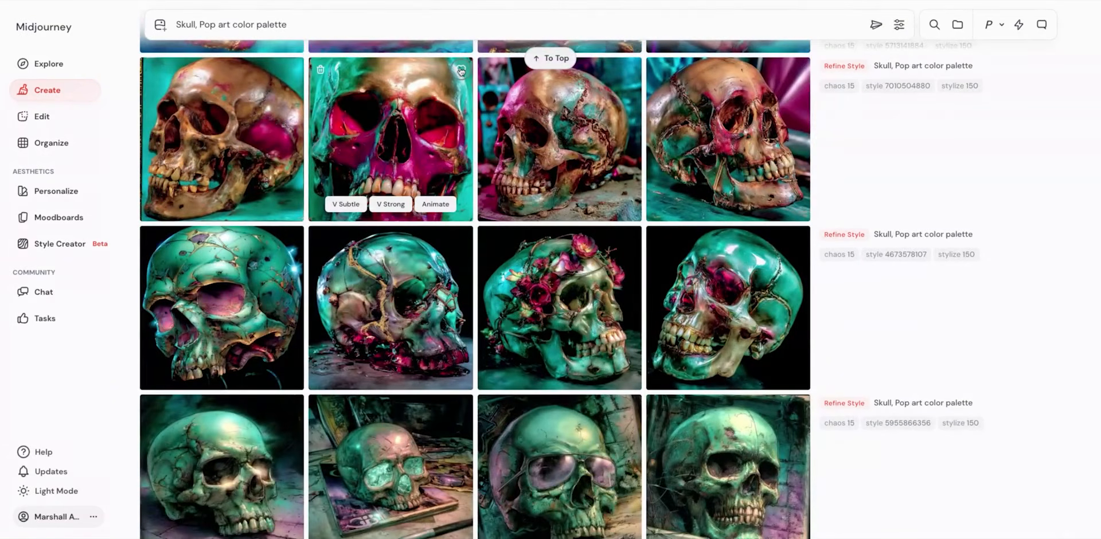
{"action": "scroll", "coordinate": [400, 301], "scroll_direction": "up", "scroll_amount": 8}
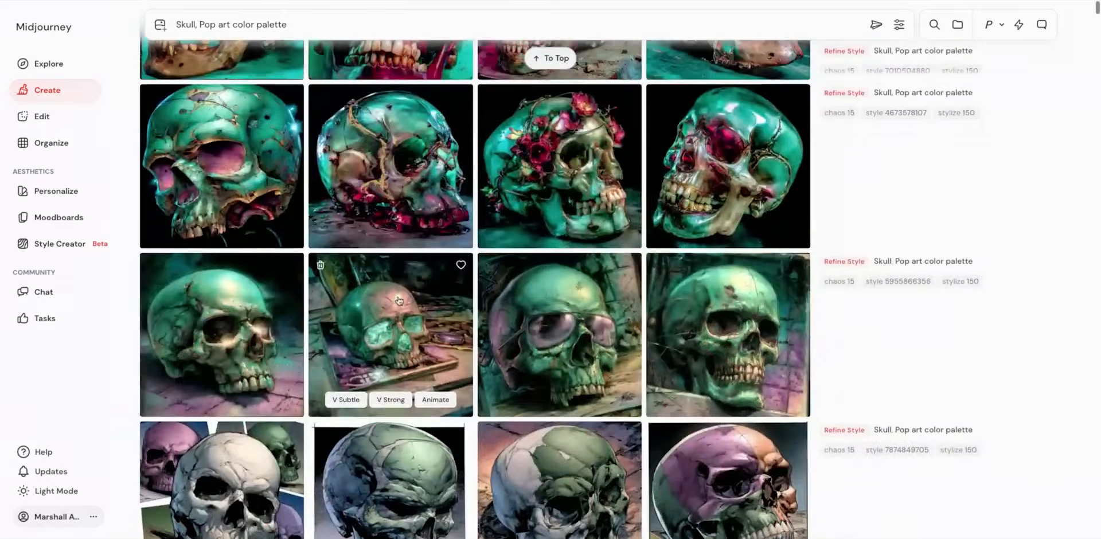
Step: Create a new moodboard and add the vivid multicolored skulls and the orange-background skull from the gallery
{"action": "left_click", "coordinate": [63, 223]}
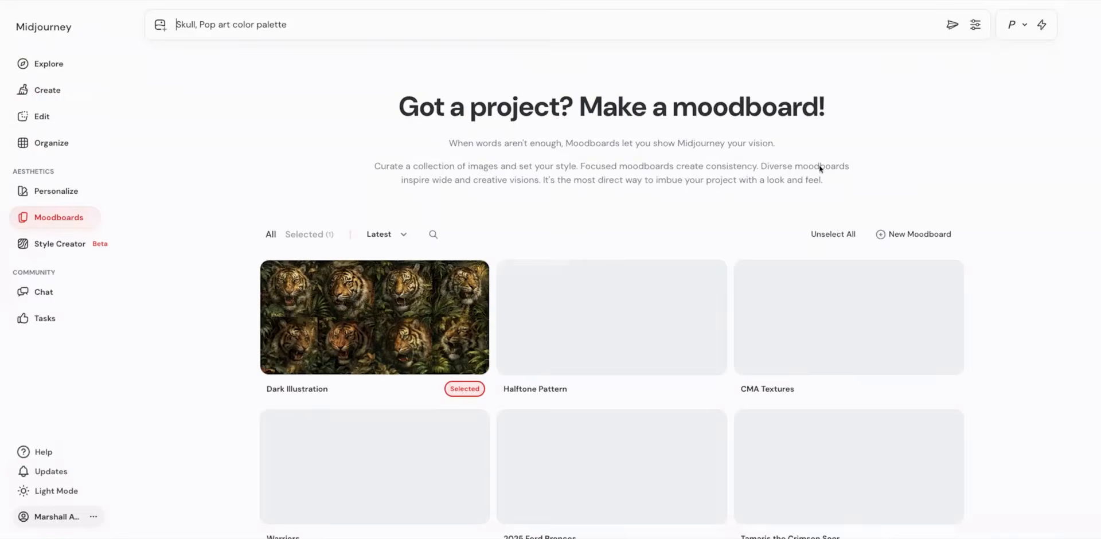
{"action": "left_click", "coordinate": [900, 235]}
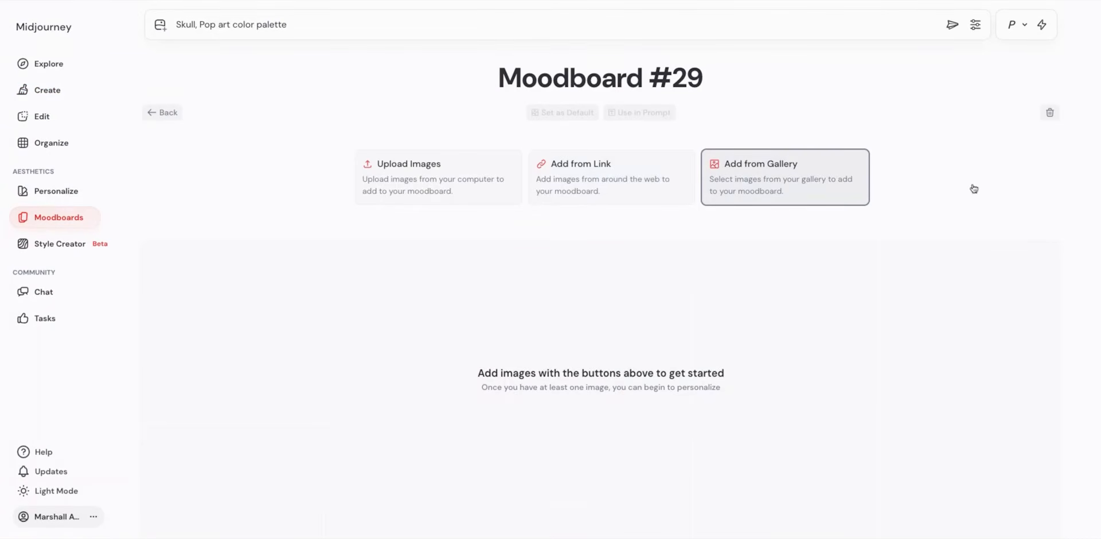
{"action": "left_click", "coordinate": [744, 183]}
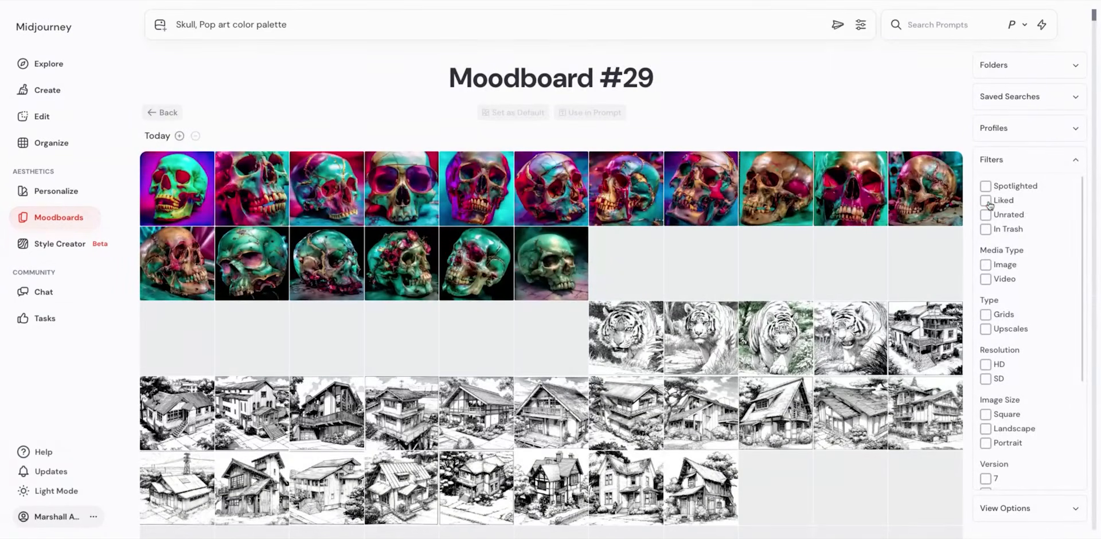
{"action": "left_click", "coordinate": [986, 201]}
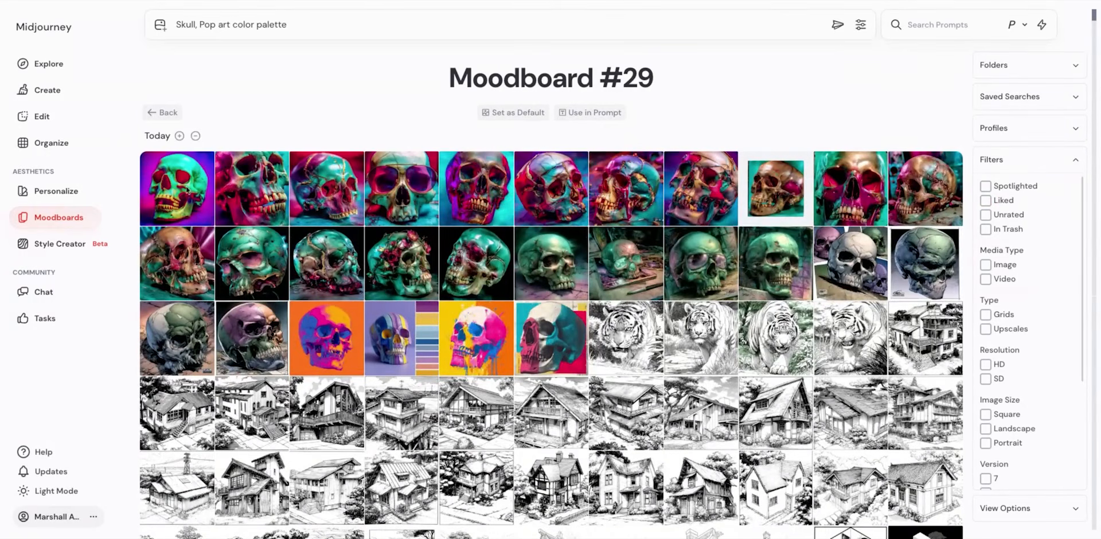
Step: Rename the new moodboard as "Pop Art Skulls"
{"action": "left_click", "coordinate": [577, 77]}
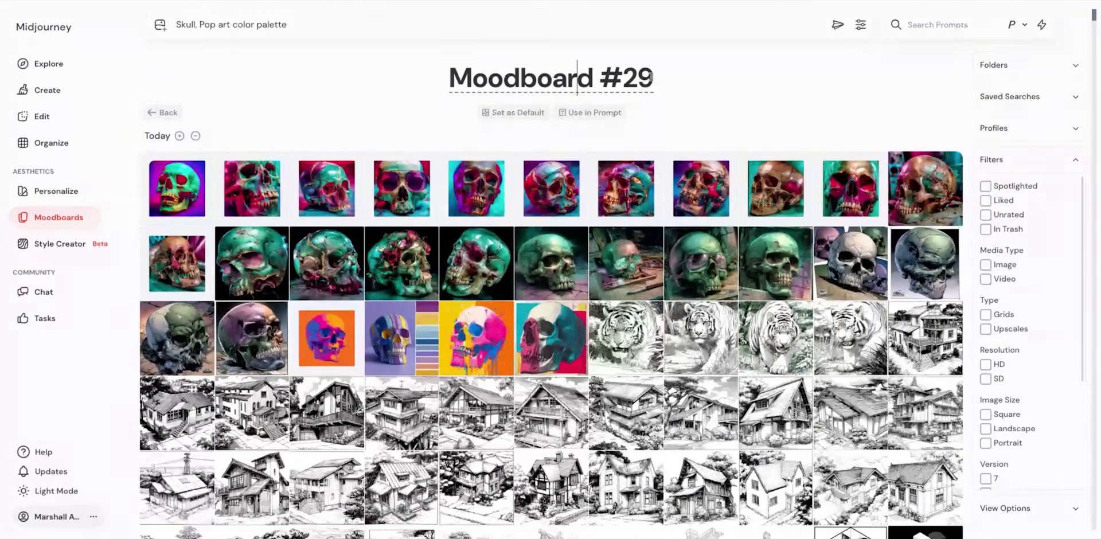
{"action": "left_click_drag", "start_coordinate": [653, 78], "coordinate": [449, 78]}
{"action": "type", "text": "Pop "}
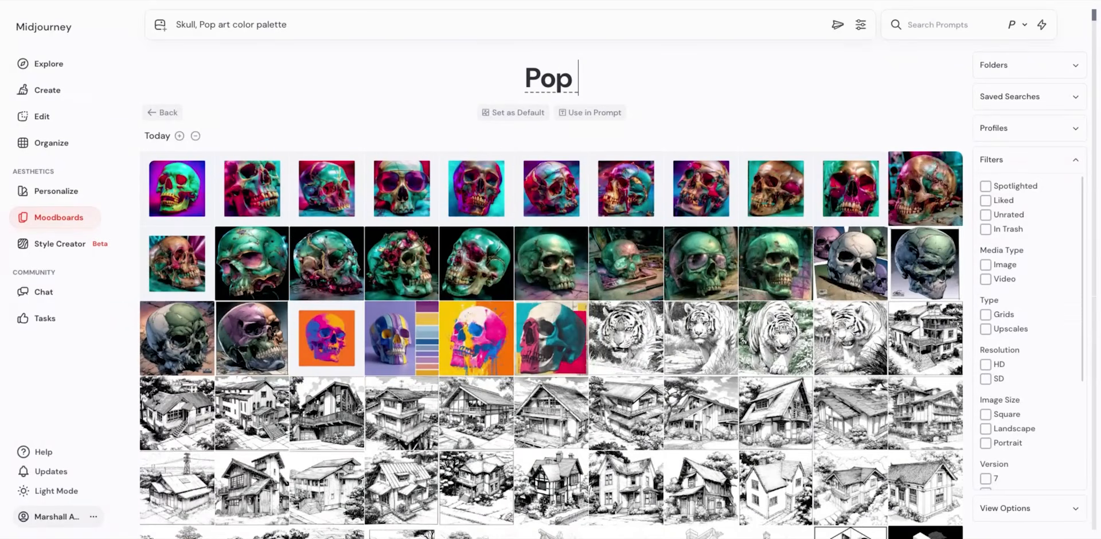
{"action": "type", "text": "Art Skulls"}
{"action": "key", "text": "Return"}
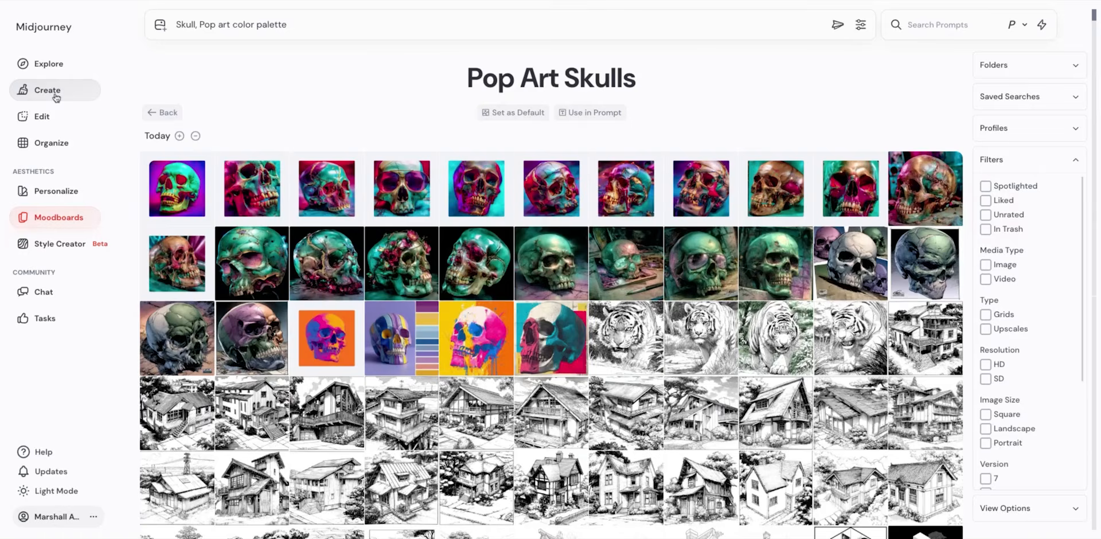
Step: Generate images from the prompt "Skull" with personalization set to the Pop Art Skulls moodboard, and enlarge the third result
{"action": "left_click", "coordinate": [56, 97]}
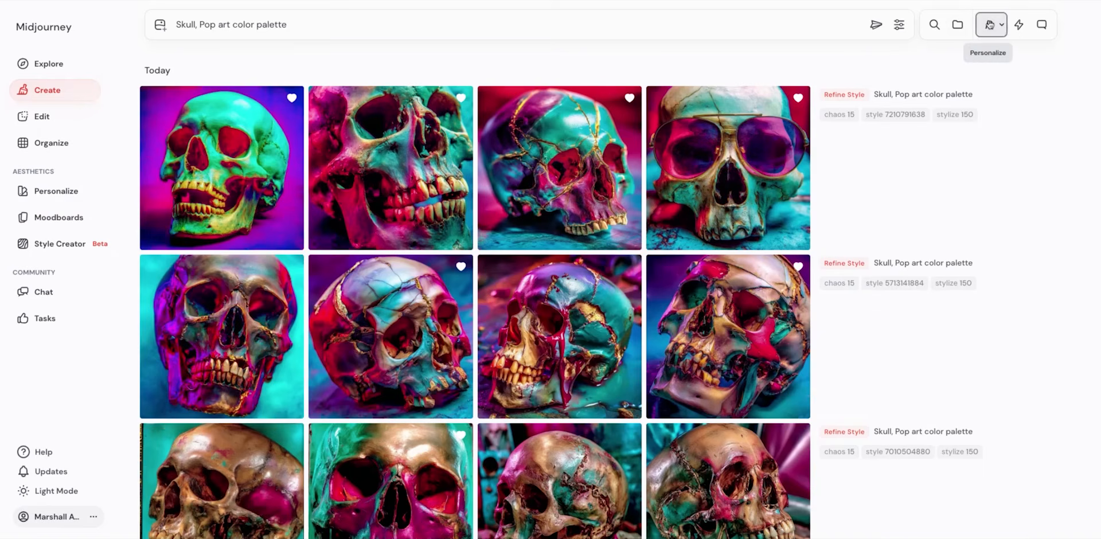
{"action": "left_click", "coordinate": [1000, 24]}
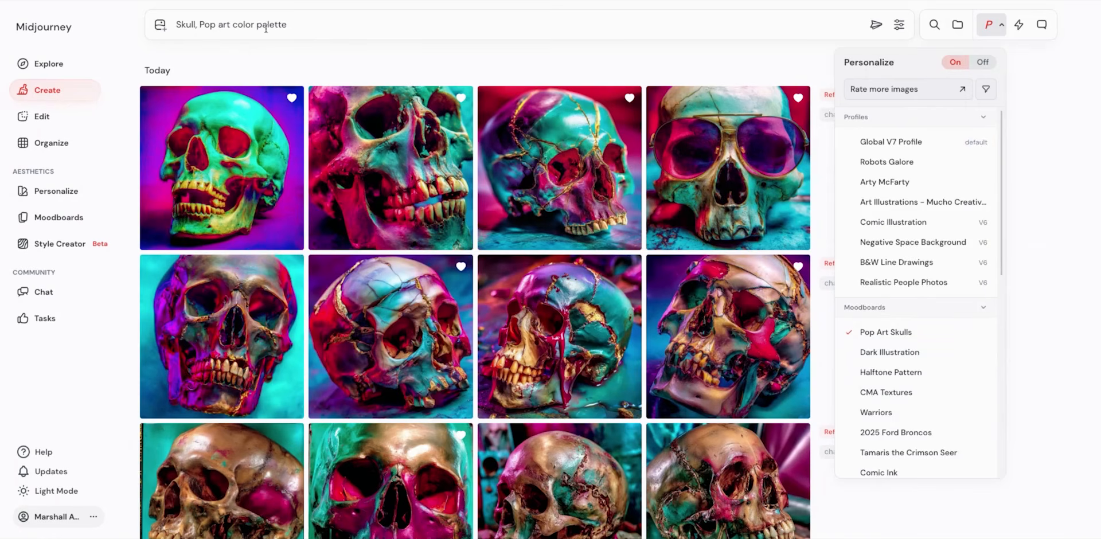
{"action": "left_click_drag", "start_coordinate": [197, 26], "coordinate": [318, 25]}
{"action": "key", "text": "BackSpace"}
{"action": "key", "text": "Return"}
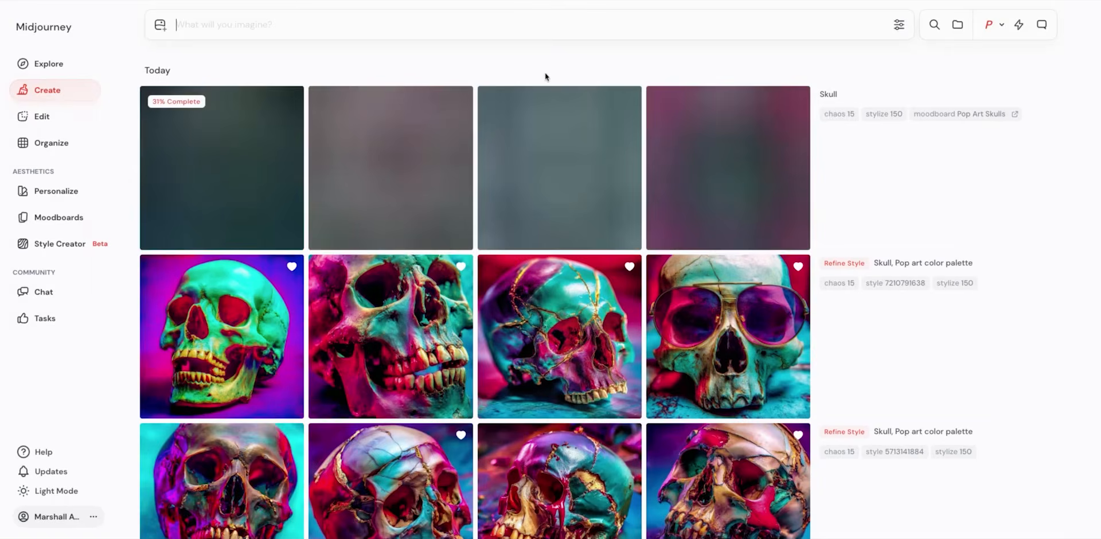
{"action": "left_click", "coordinate": [549, 160]}
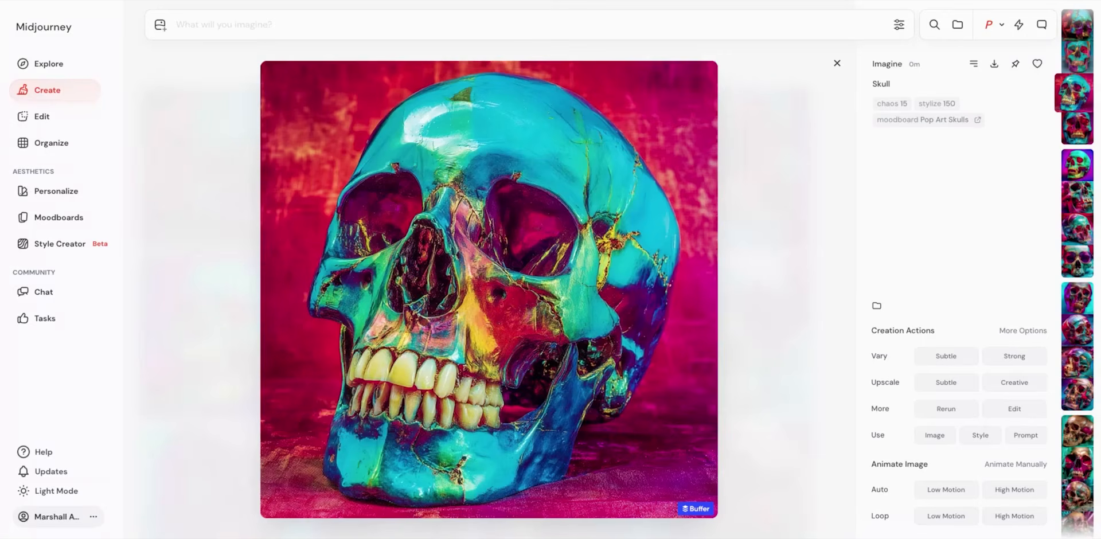